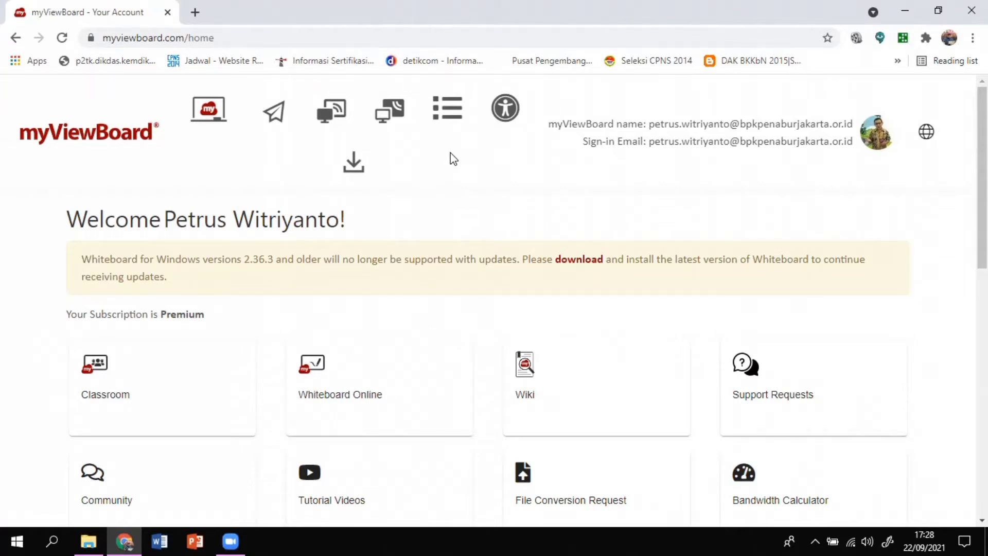
Open the Cloud Integration settings and examine which cloud storage, meeting and classroom services are bound to the account.
left_click(508, 116)
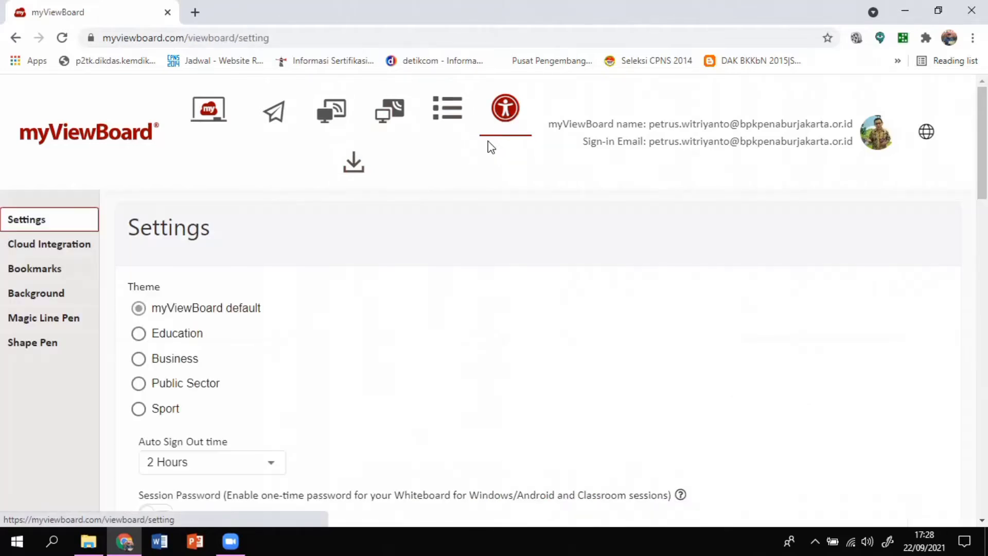
left_click(45, 253)
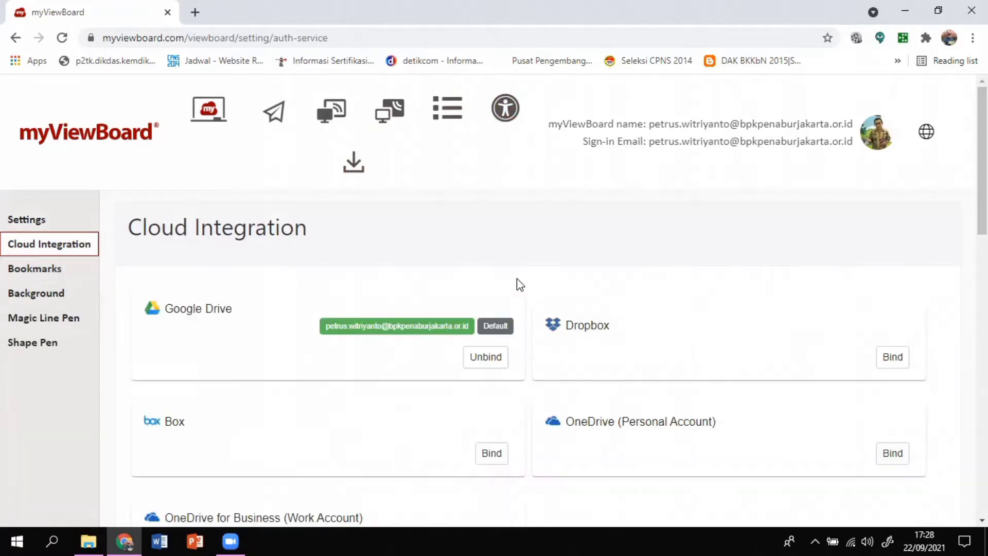
scroll(525, 282, "down", 2)
scroll(532, 284, "up", 2)
scroll(196, 312, "down", 2)
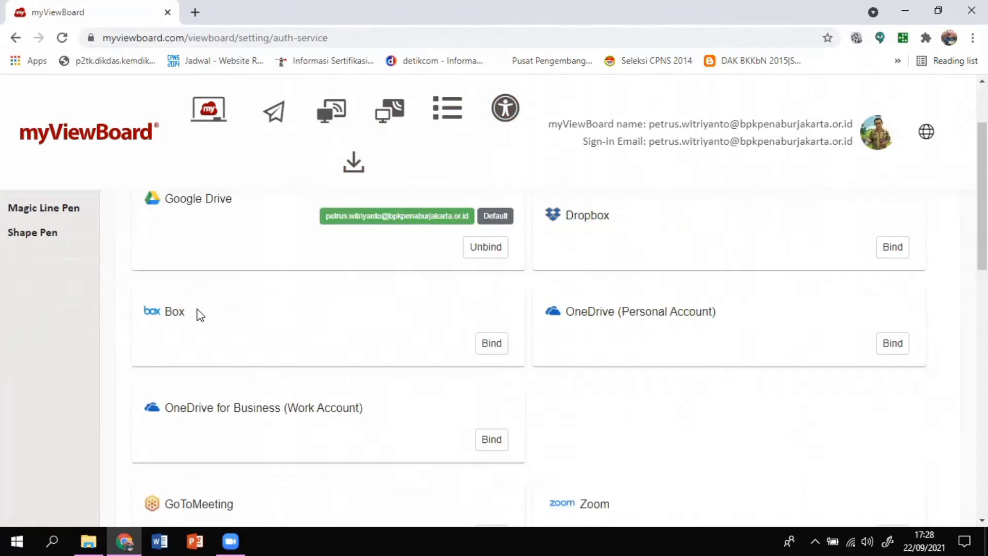
scroll(226, 324, "down", 1)
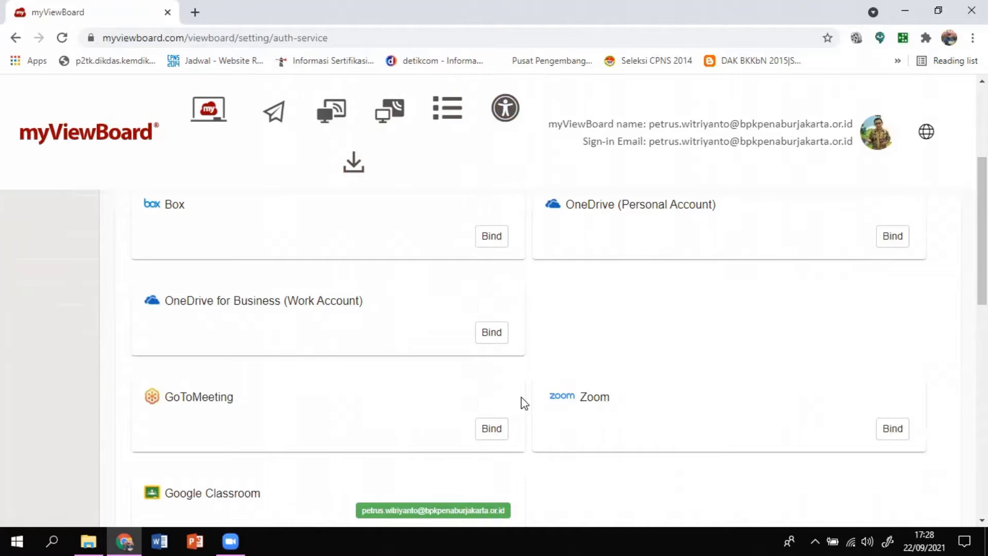
scroll(529, 348, "up", 2)
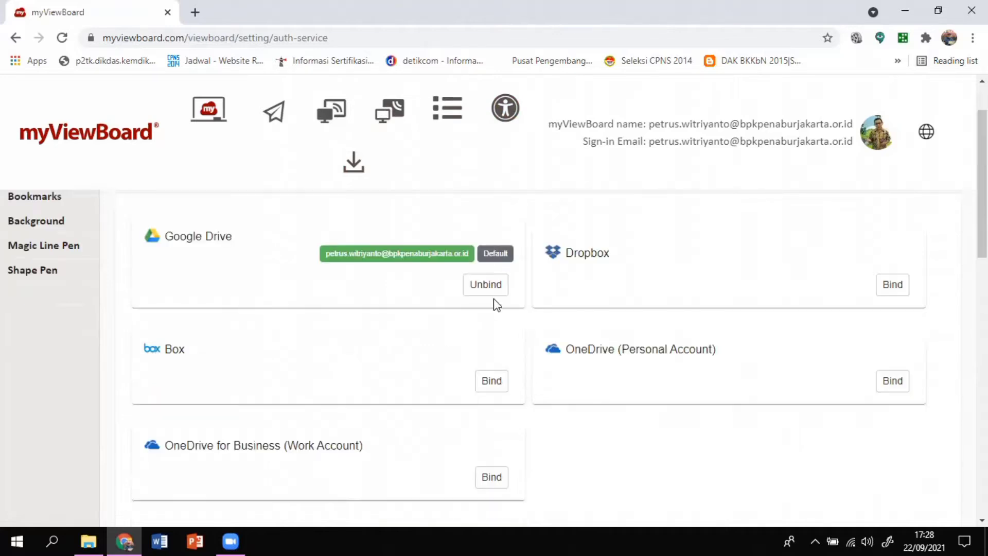
scroll(507, 315, "down", 1)
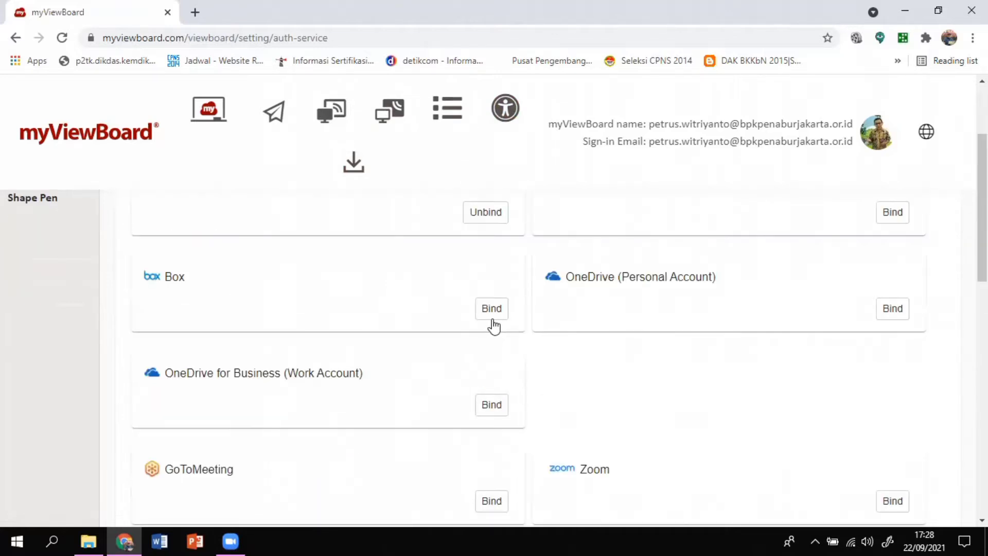
left_click(492, 310)
scroll(499, 340, "down", 4)
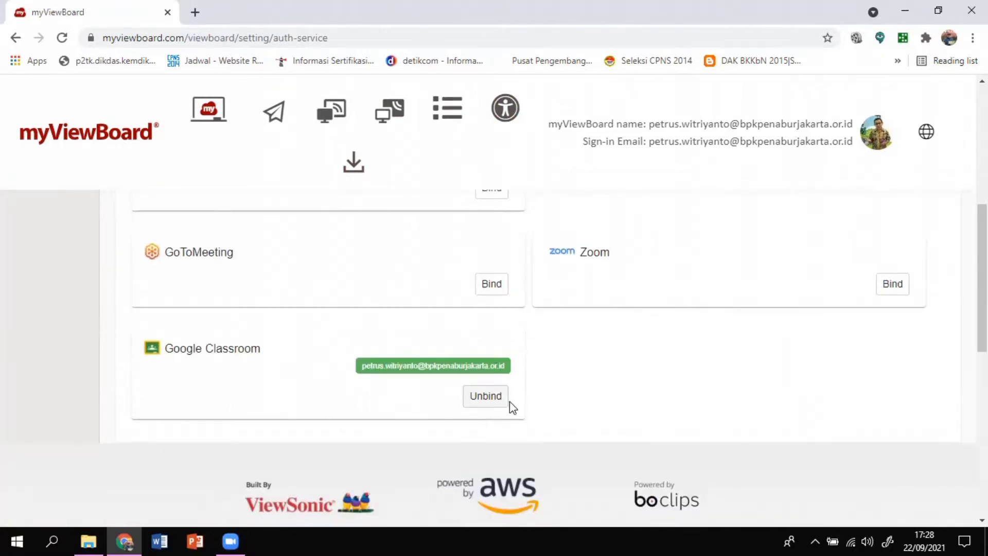
scroll(560, 410, "up", 6)
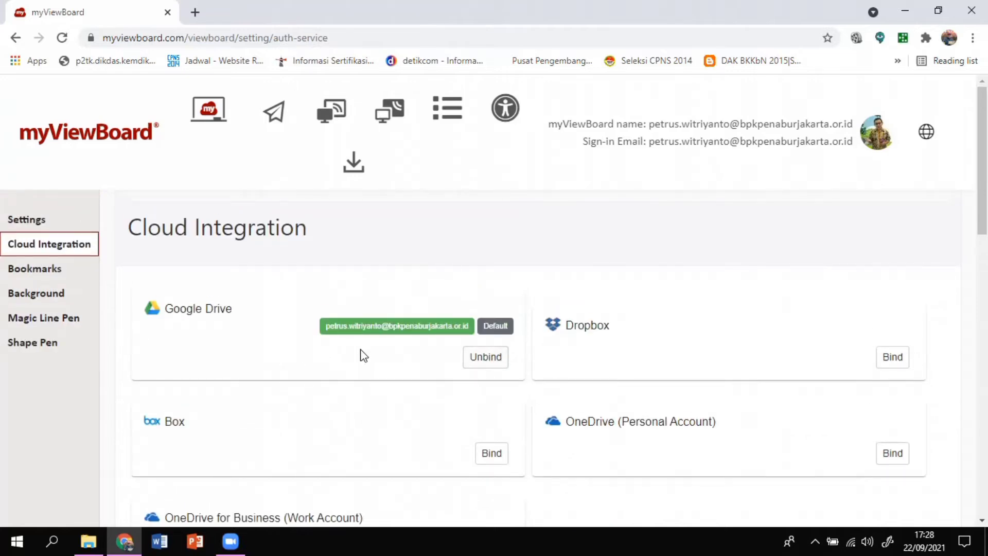
scroll(527, 360, "down", 6)
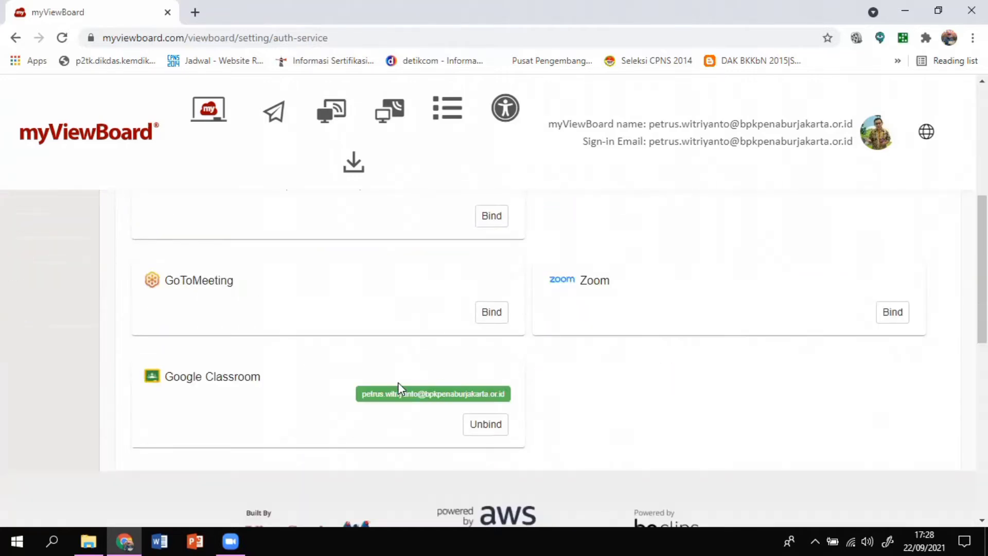
scroll(247, 389, "down", 1)
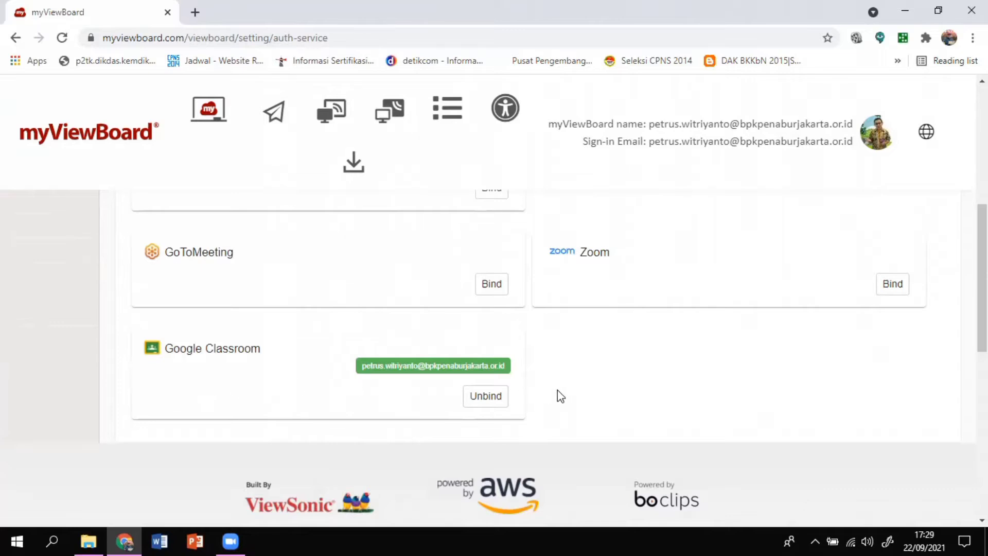
scroll(561, 396, "up", 7)
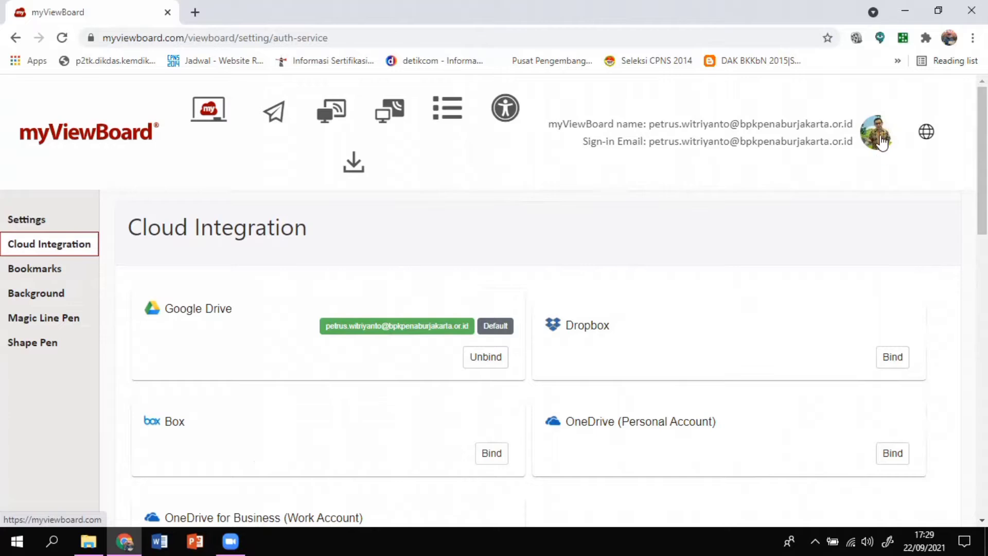
Return to the account home page and launch Classroom.
left_click(880, 140)
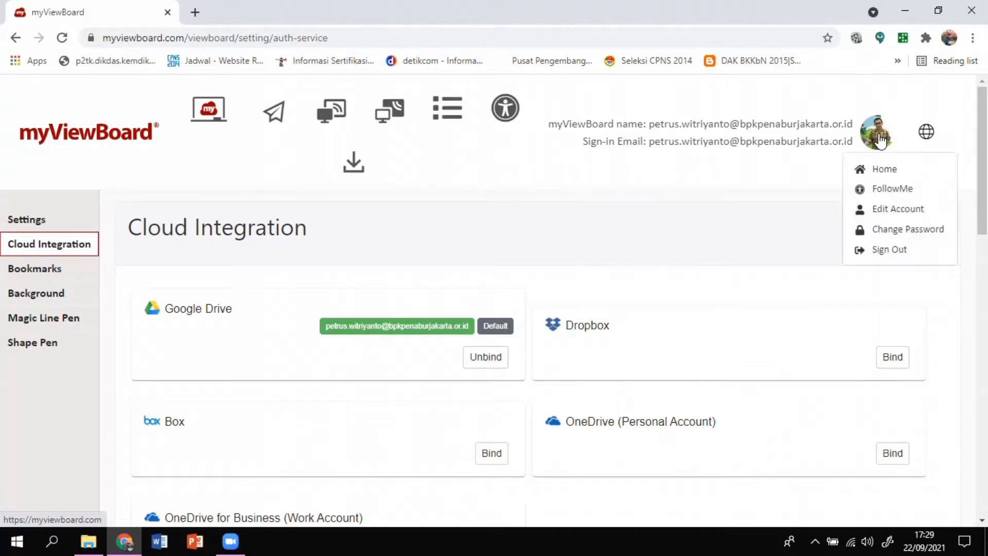
left_click(884, 172)
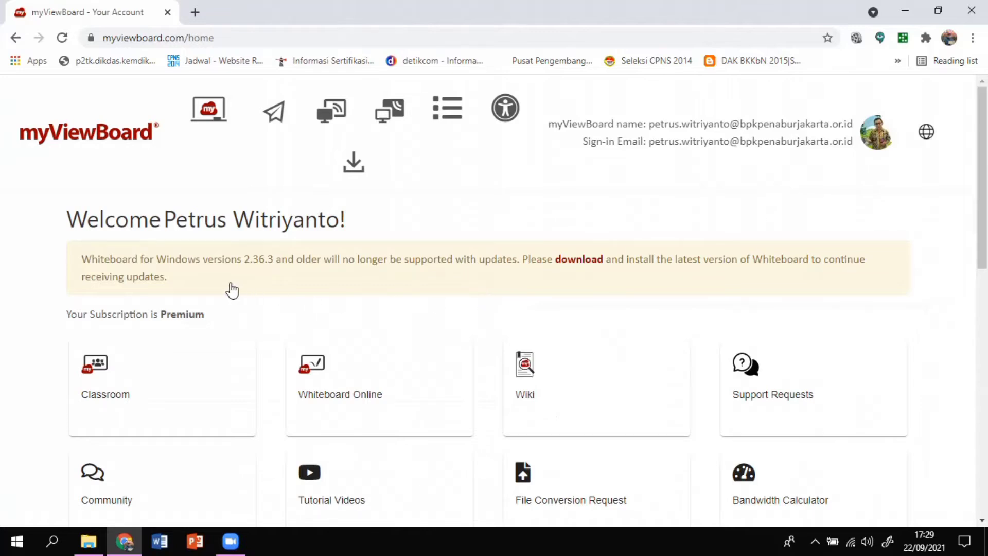
scroll(230, 289, "down", 3)
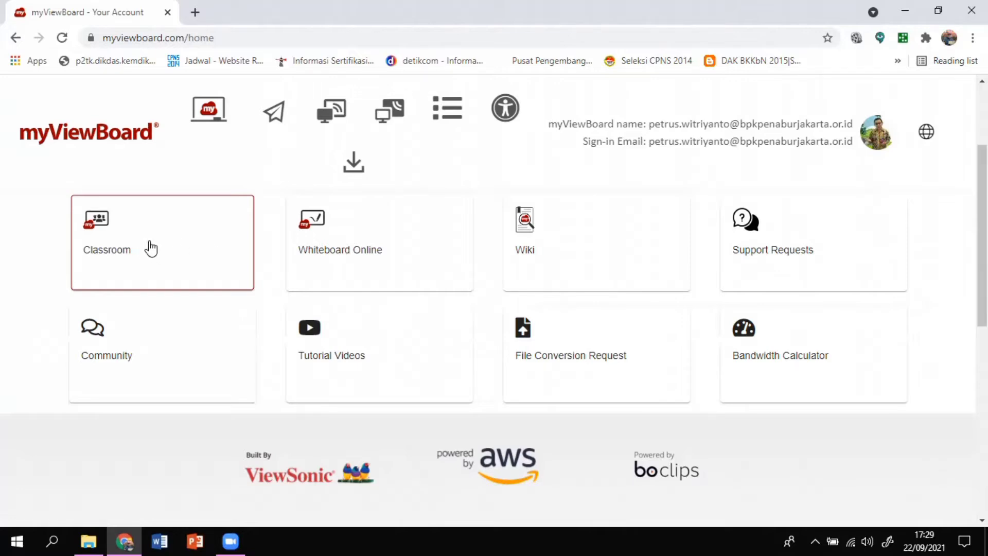
left_click(105, 236)
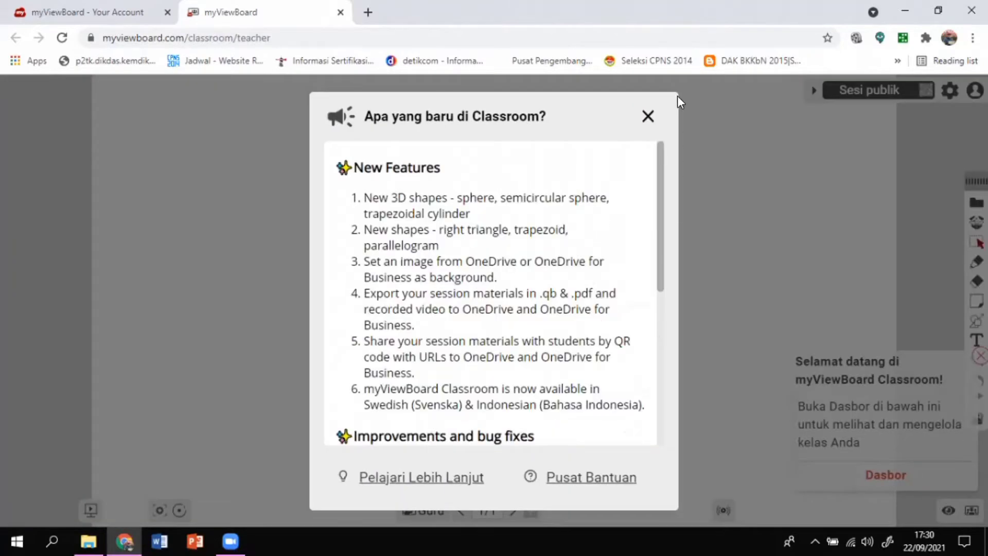
Dismiss the what's-new announcement and welcome notice, and view the public session's join QR code.
left_click(646, 118)
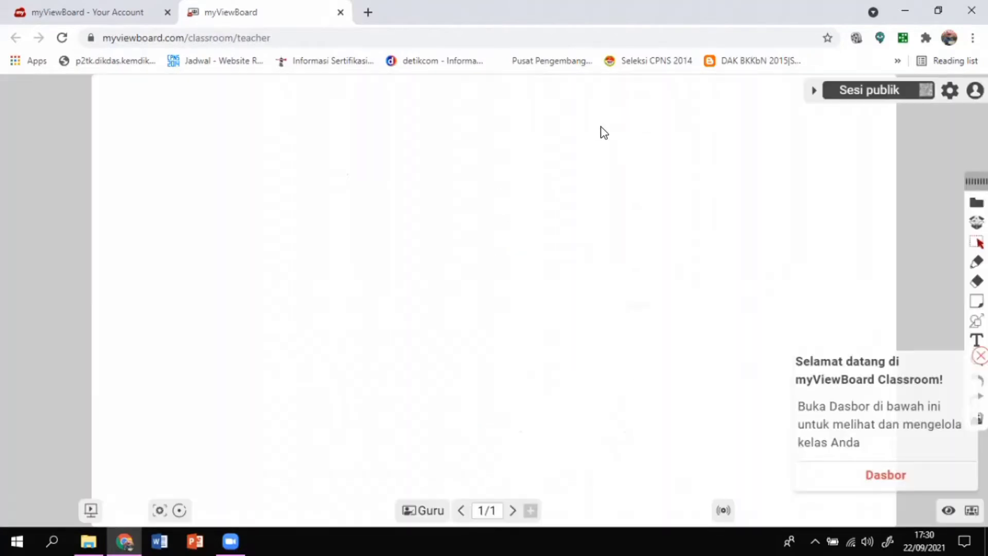
left_click(924, 90)
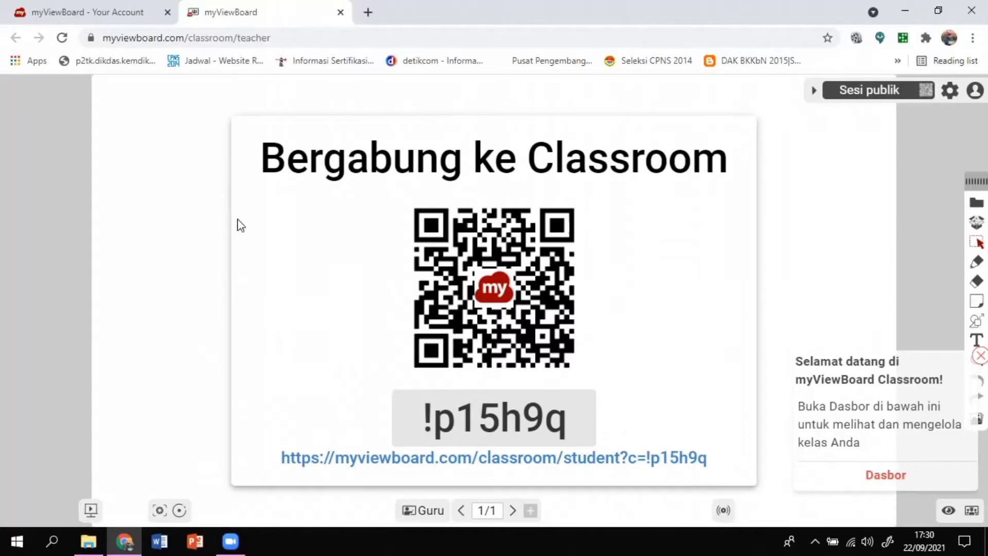
left_click(979, 355)
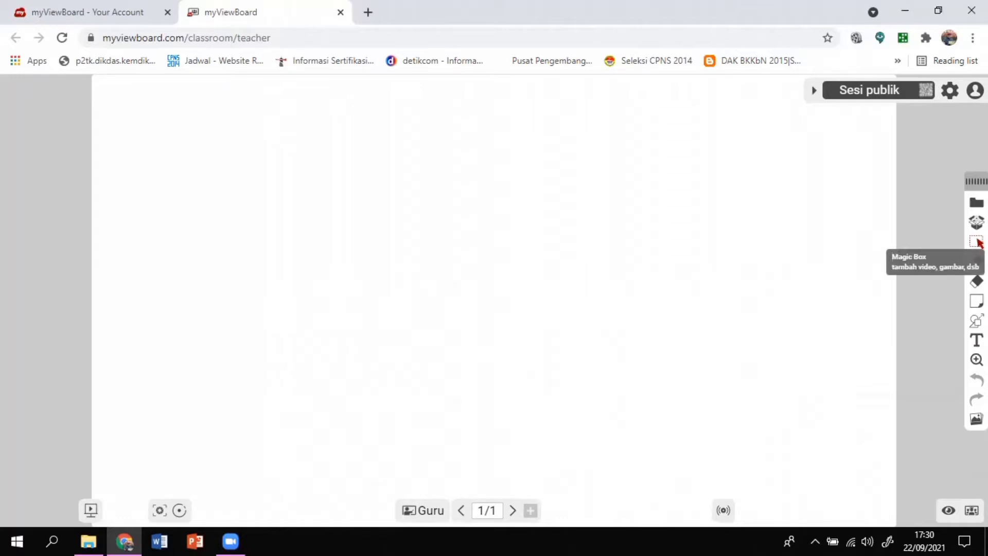
Open the "MATERI YO..." folder from Google Drive in the Magic Box.
left_click(976, 222)
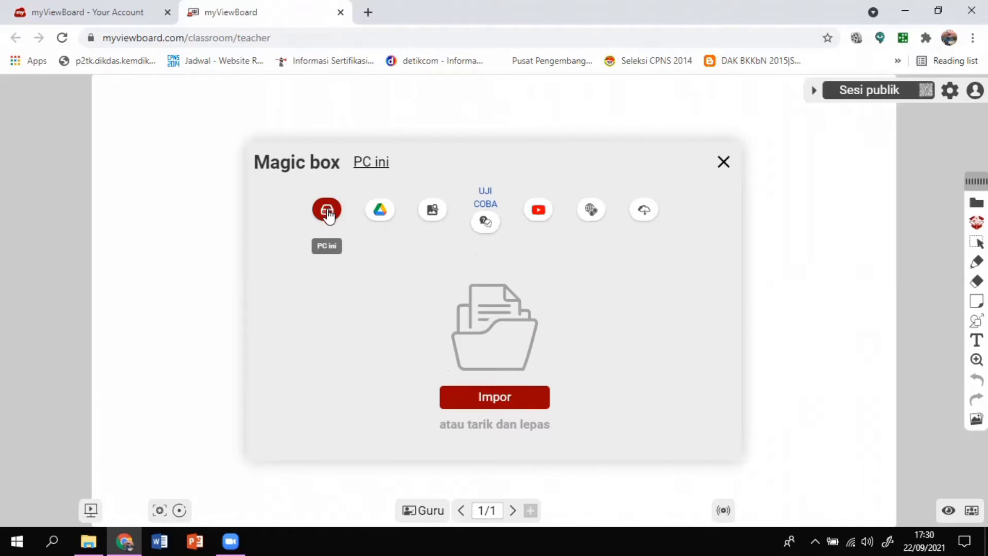
left_click(381, 215)
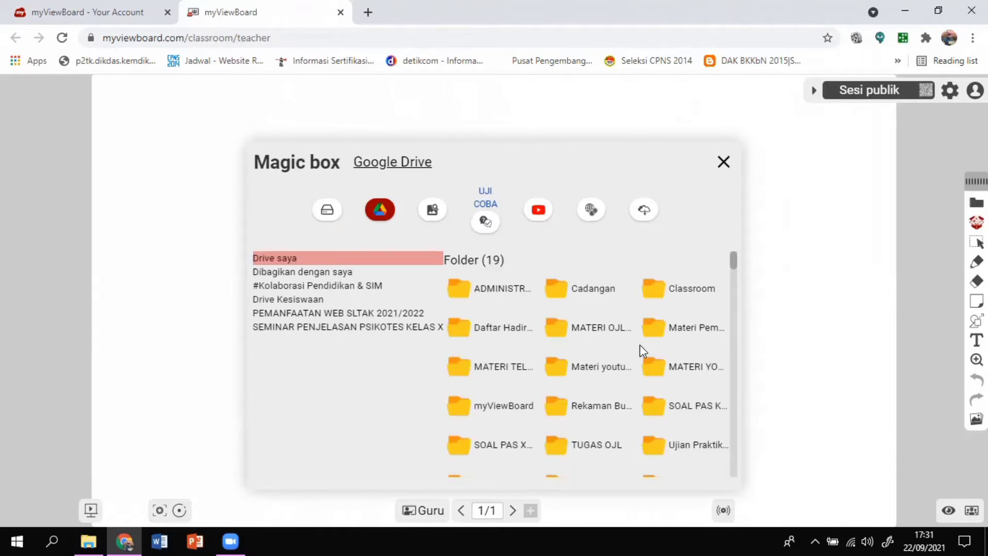
scroll(735, 266, "down", 3)
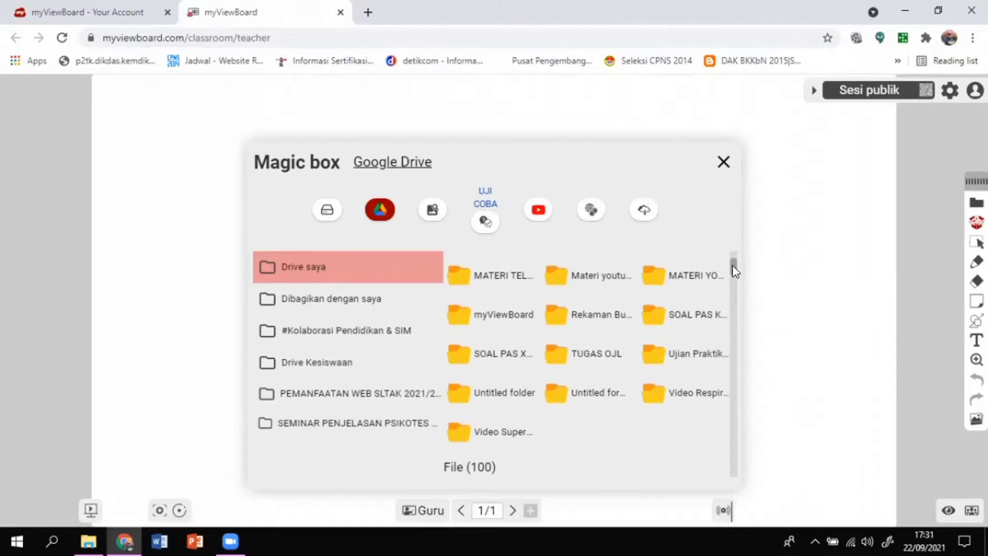
scroll(733, 265, "up", 2)
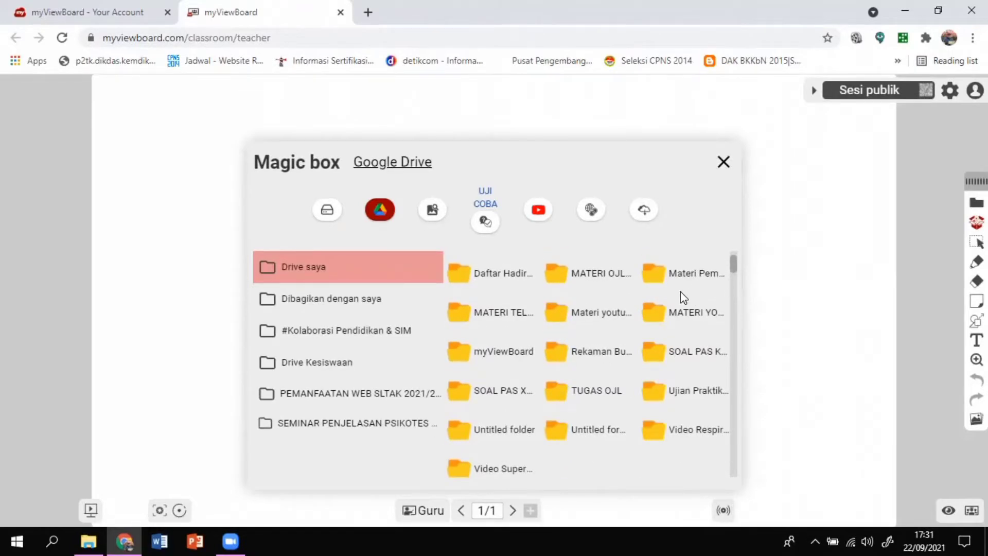
left_click(658, 318)
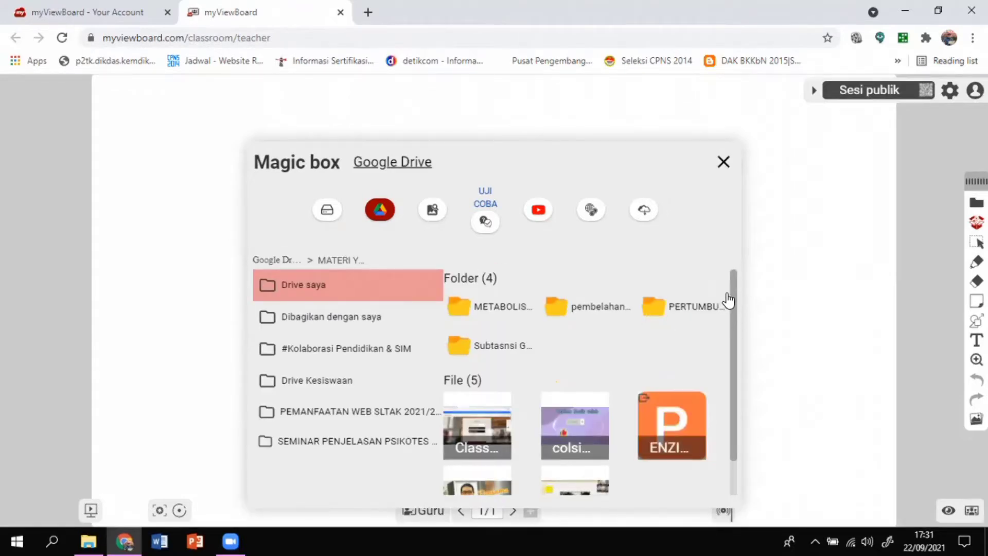
Choose the "ENZI..." PowerPoint file in the folder for import onto the whiteboard.
left_click_drag(731, 288, 730, 348)
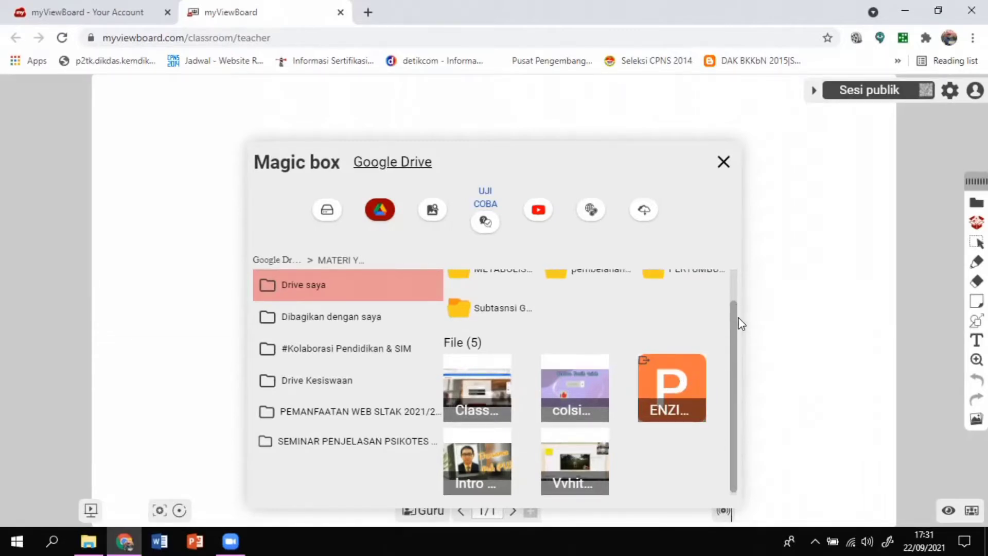
scroll(741, 421, "up", 1)
scroll(740, 422, "down", 1)
left_click(649, 365)
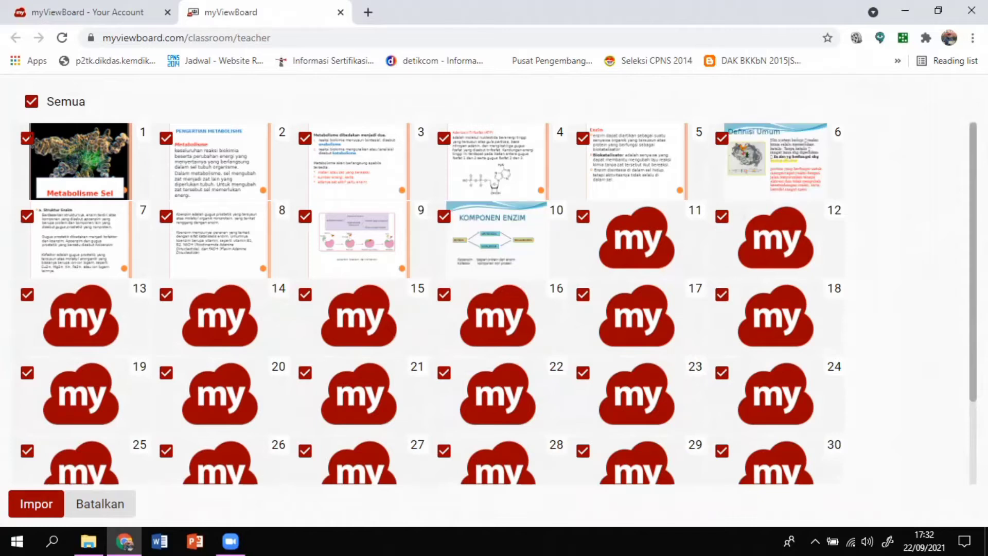
Deselect all slides of the presentation and select only slides 2 to 11 for import.
scroll(702, 457, "down", 1)
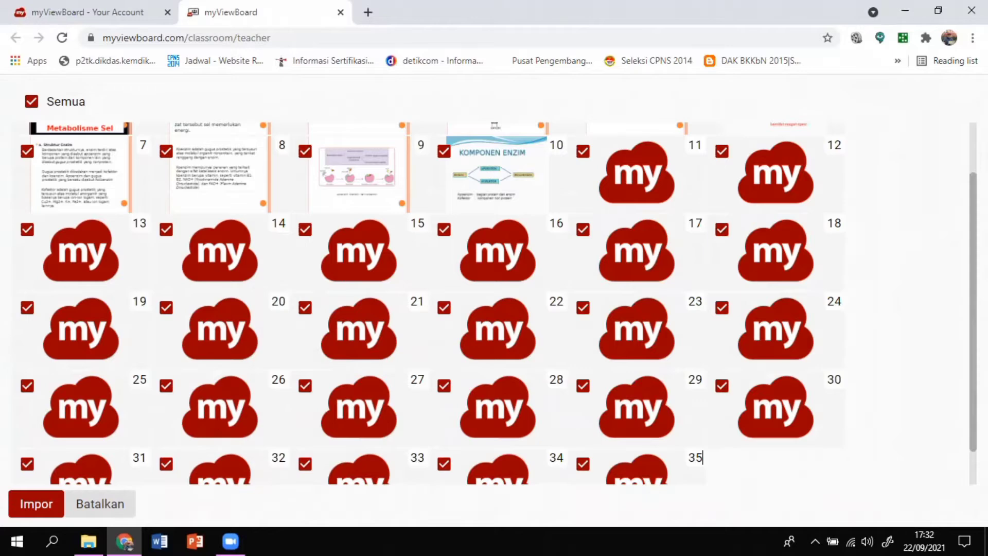
scroll(702, 456, "down", 1)
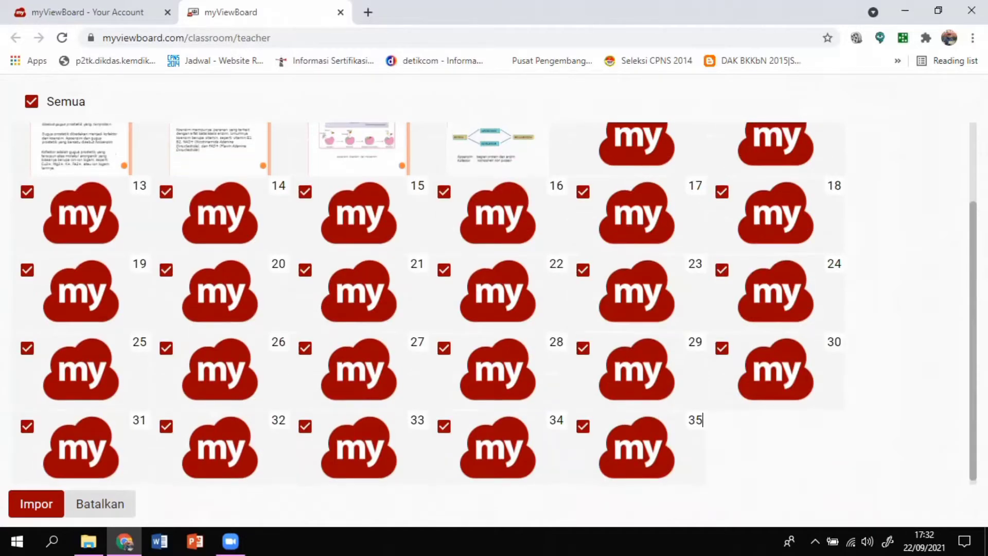
scroll(956, 183, "up", 2)
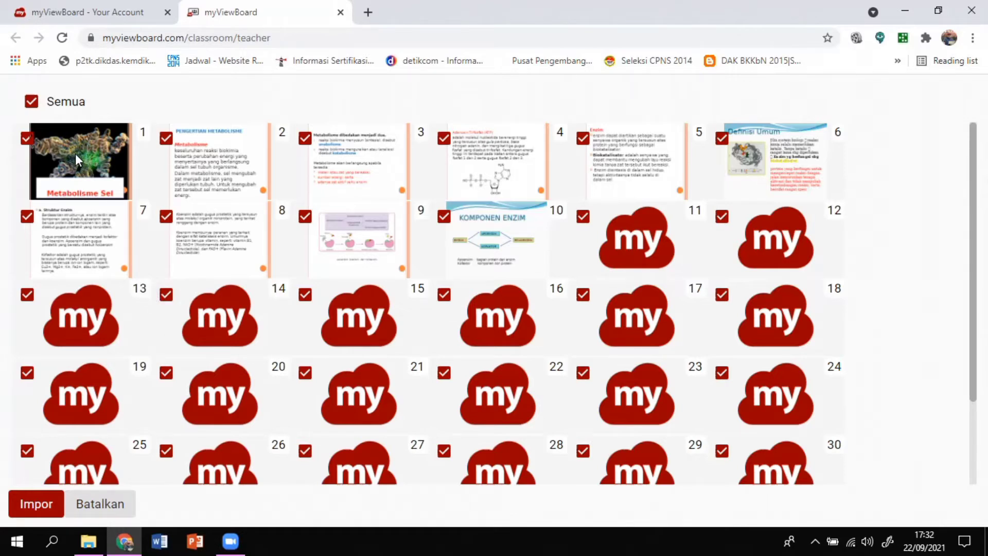
left_click(32, 102)
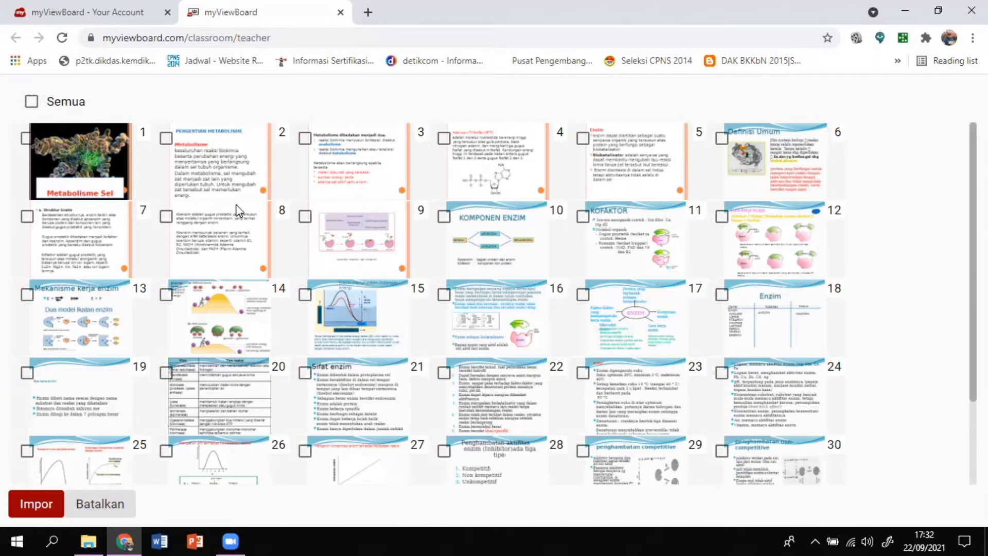
left_click(167, 138)
left_click(305, 138)
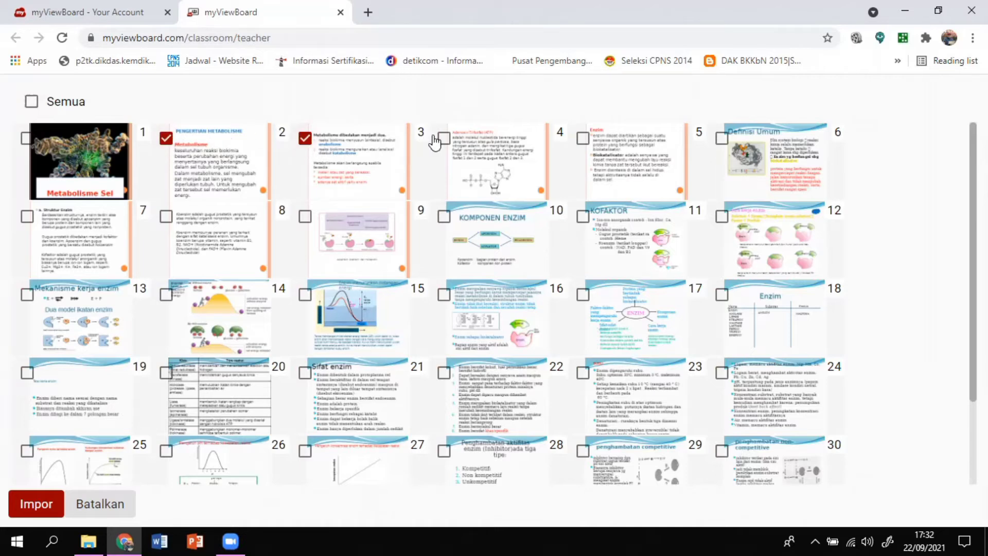
left_click(443, 138)
left_click(588, 140)
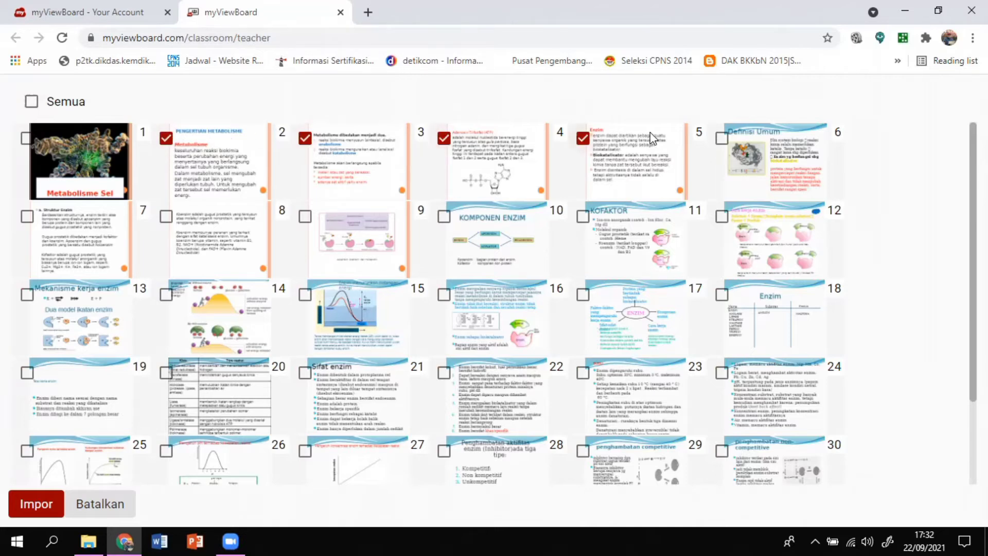
left_click(720, 140)
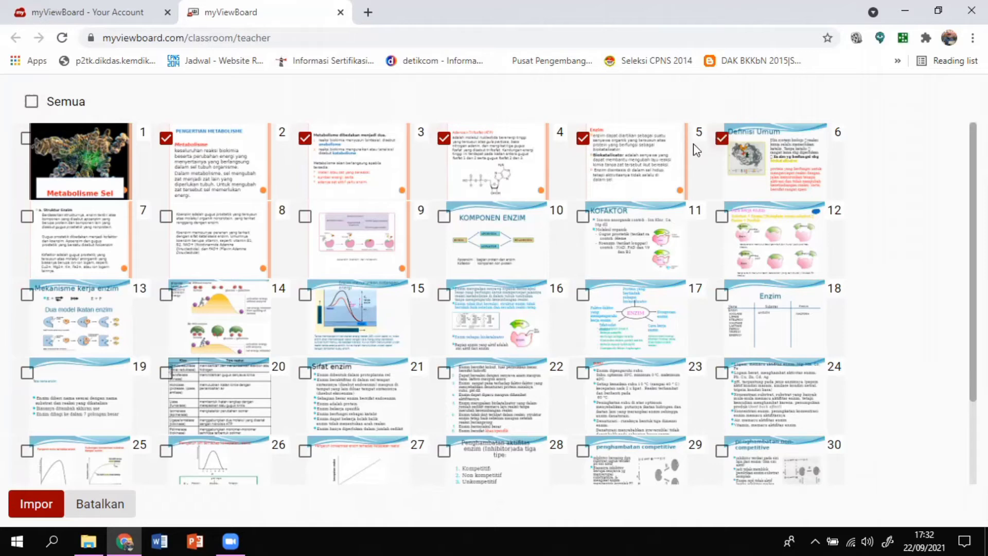
left_click(27, 217)
left_click(165, 218)
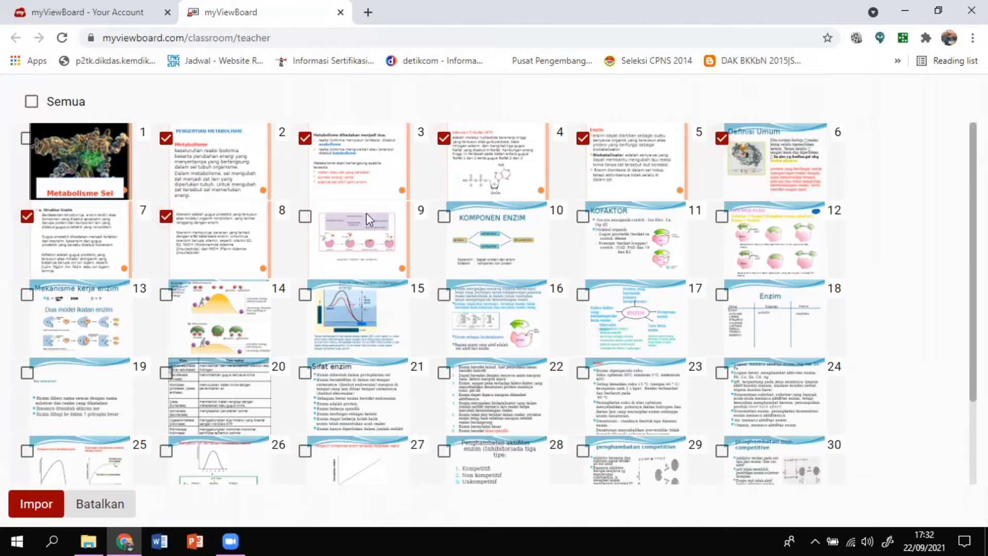
left_click(305, 217)
left_click(445, 216)
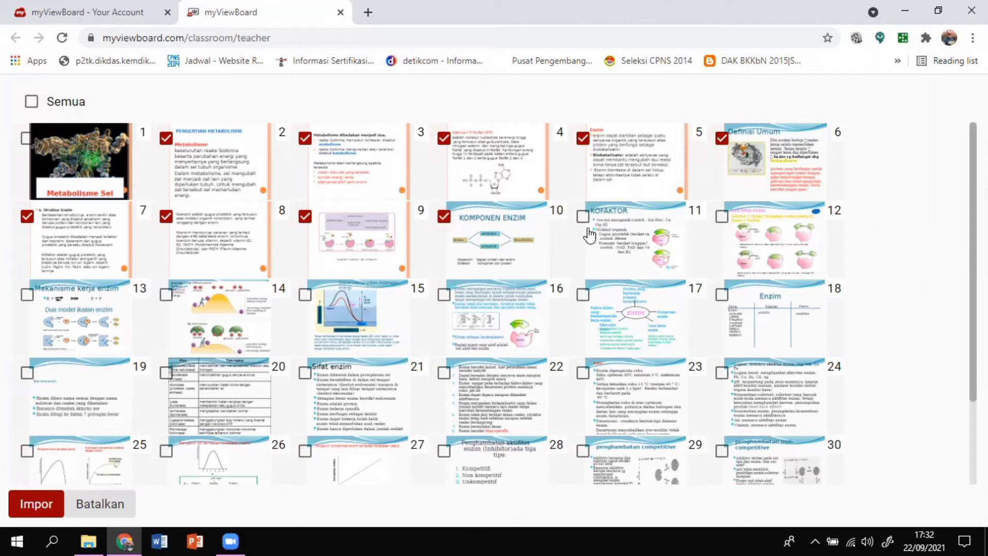
left_click(583, 217)
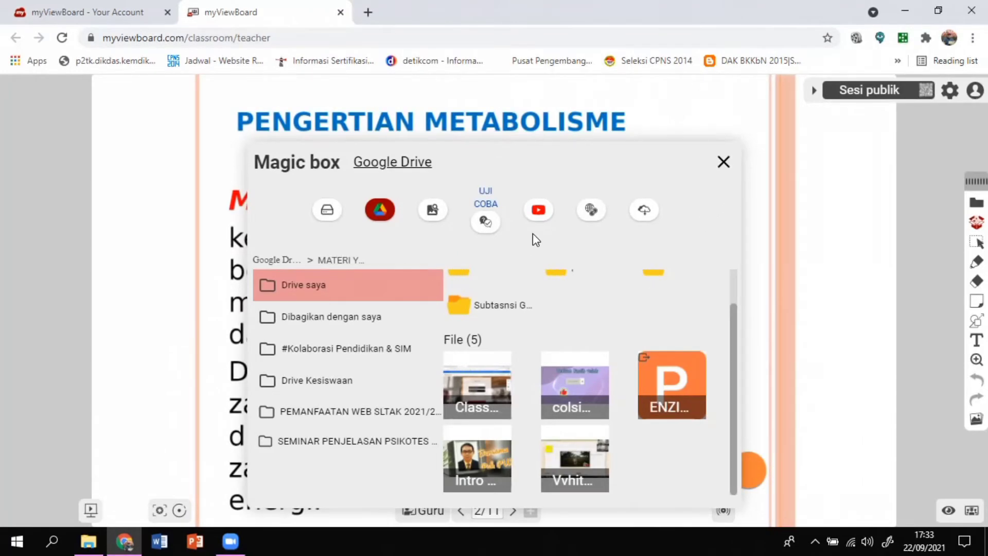
Close the Magic Box and browse the imported slides up to page 7.
left_click(723, 162)
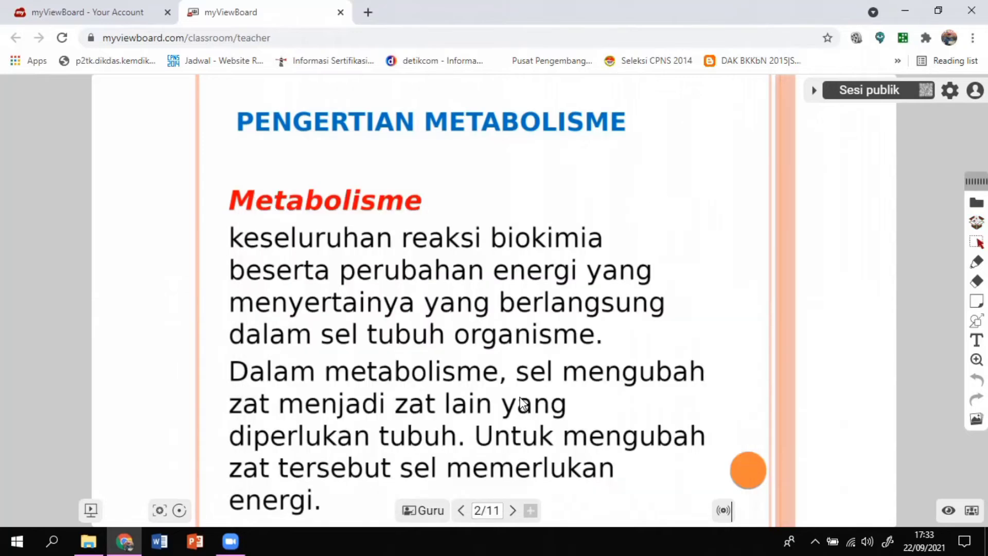
left_click(513, 510)
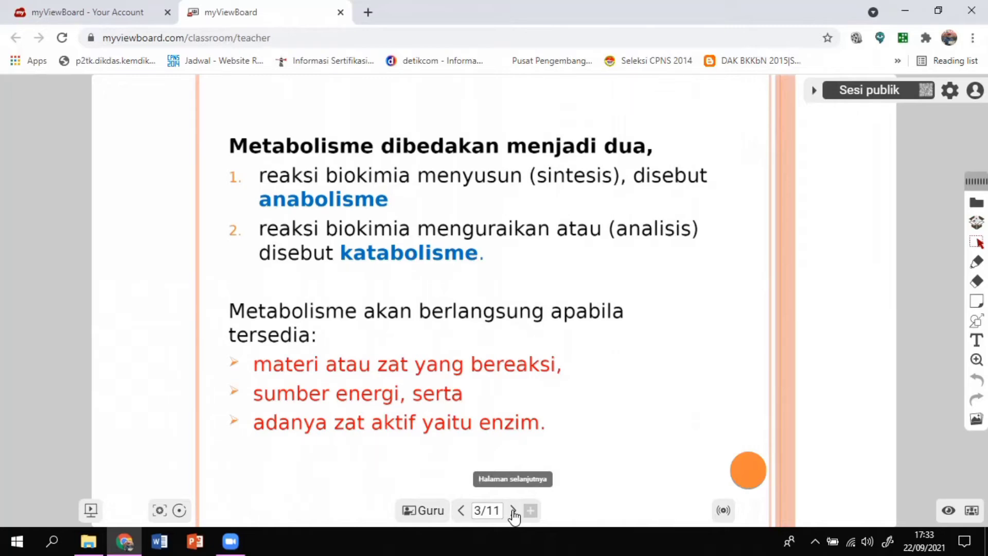
left_click(513, 510)
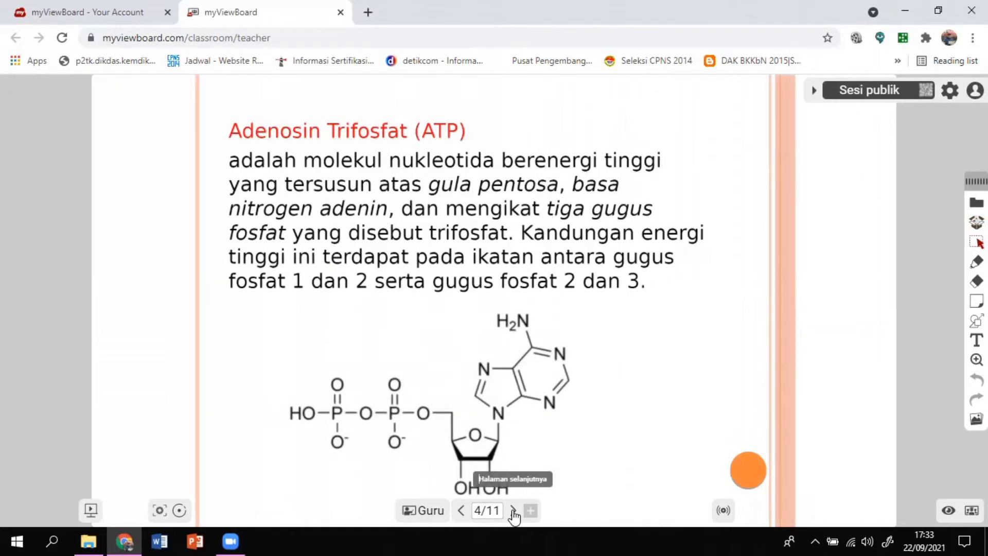
left_click(513, 510)
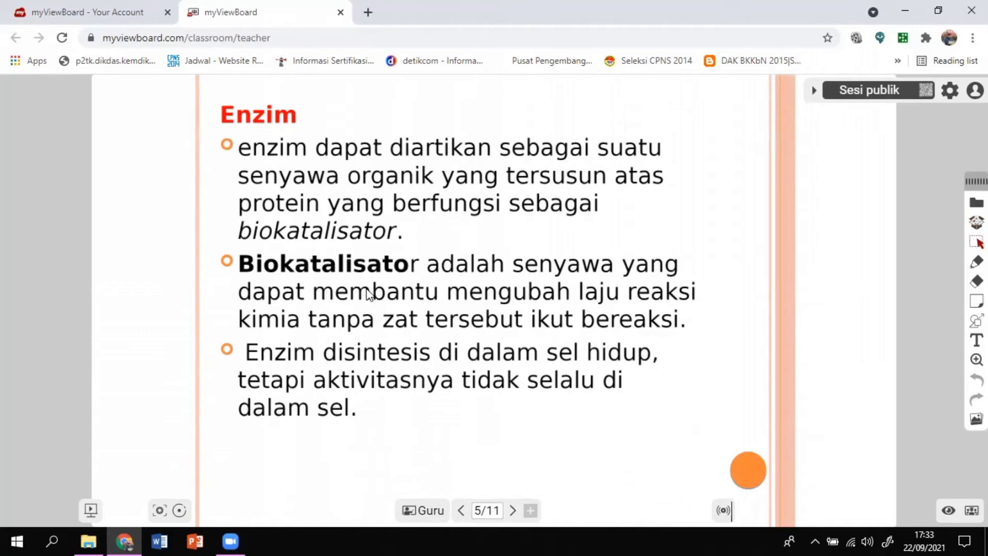
left_click(461, 512)
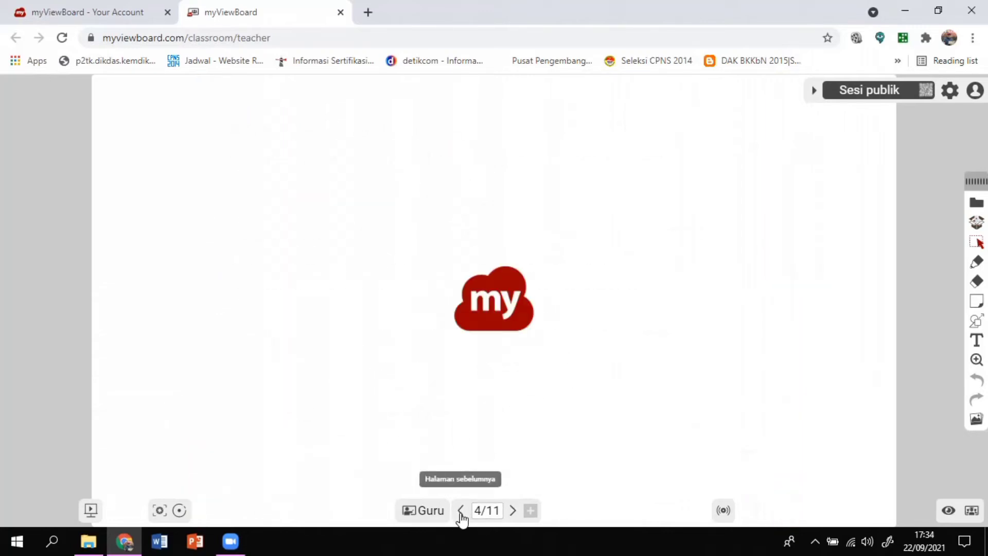
left_click(513, 512)
left_click(513, 512)
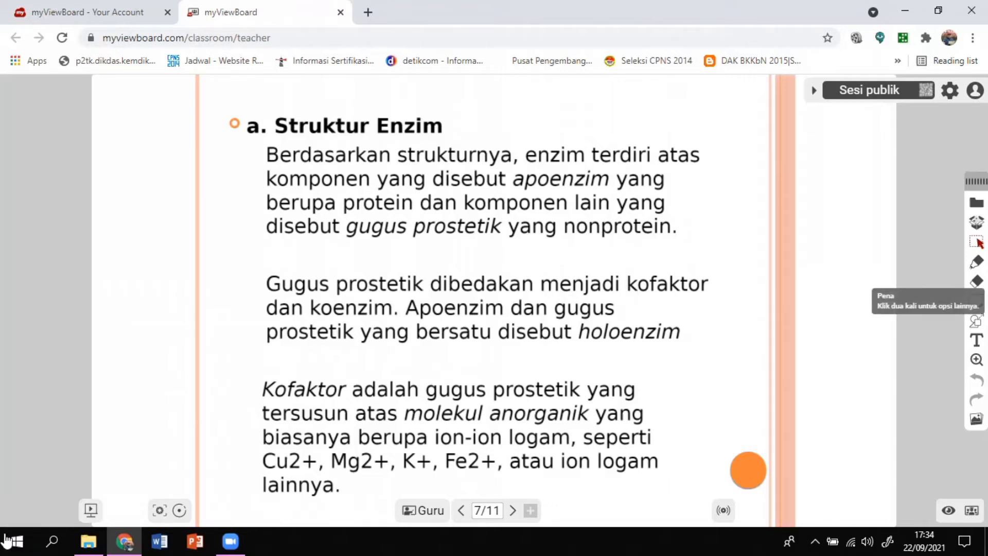
With the pen, write an arrow and "adalah" beside the "Struktur Enzim" heading, underline "gugus prostetik" and circle "holoenzim".
left_click(976, 262)
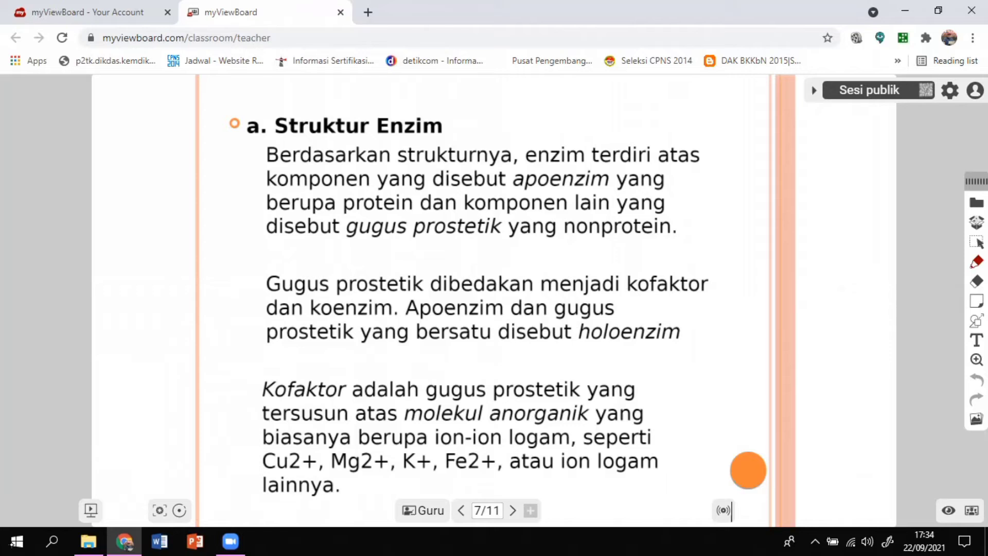
left_click_drag(450, 129, 493, 137)
mouse_move(535, 113)
left_mouse_down()
mouse_move(538, 133)
mouse_move(635, 135)
left_mouse_up()
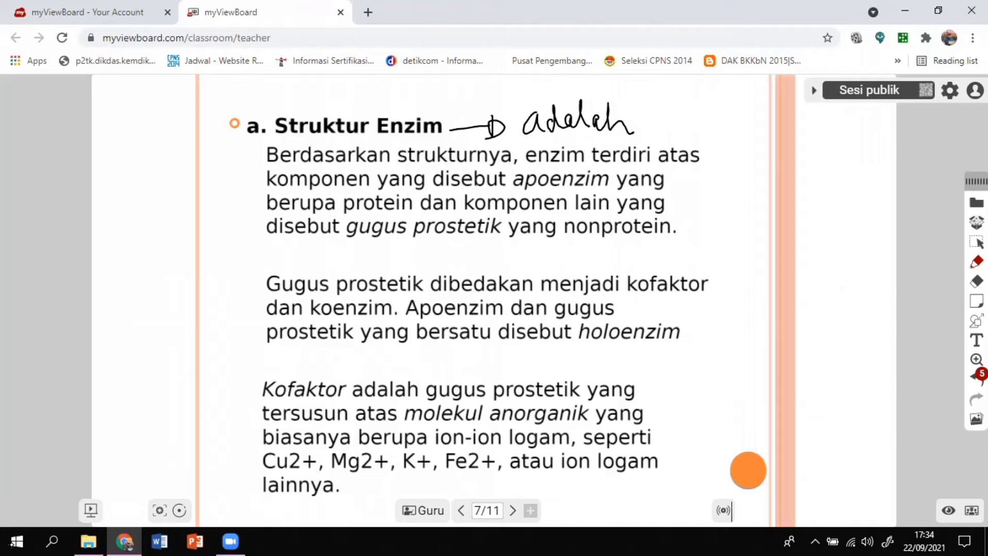
left_click_drag(334, 240, 498, 242)
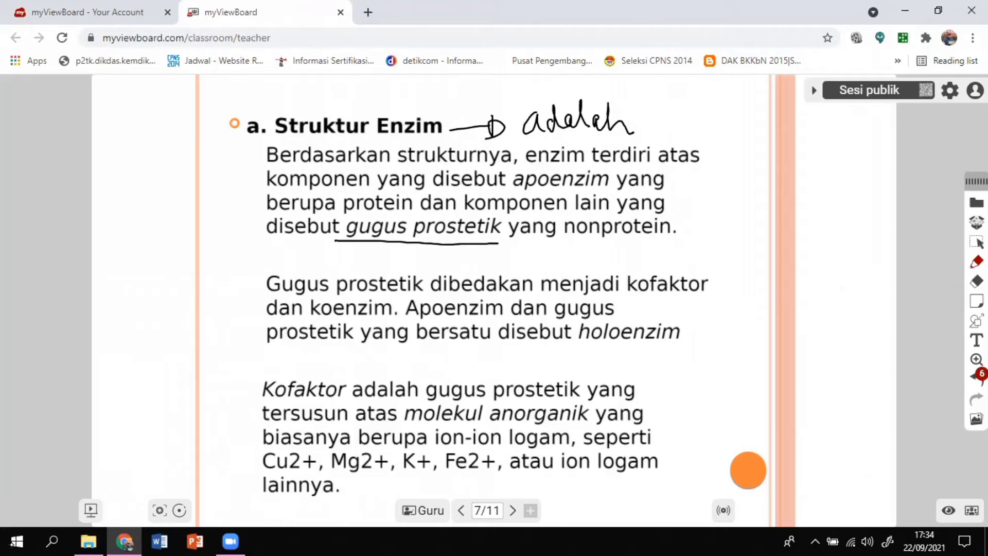
mouse_move(657, 319)
left_mouse_down()
mouse_move(597, 309)
mouse_move(568, 341)
mouse_move(626, 358)
mouse_move(697, 337)
mouse_move(668, 308)
left_mouse_up()
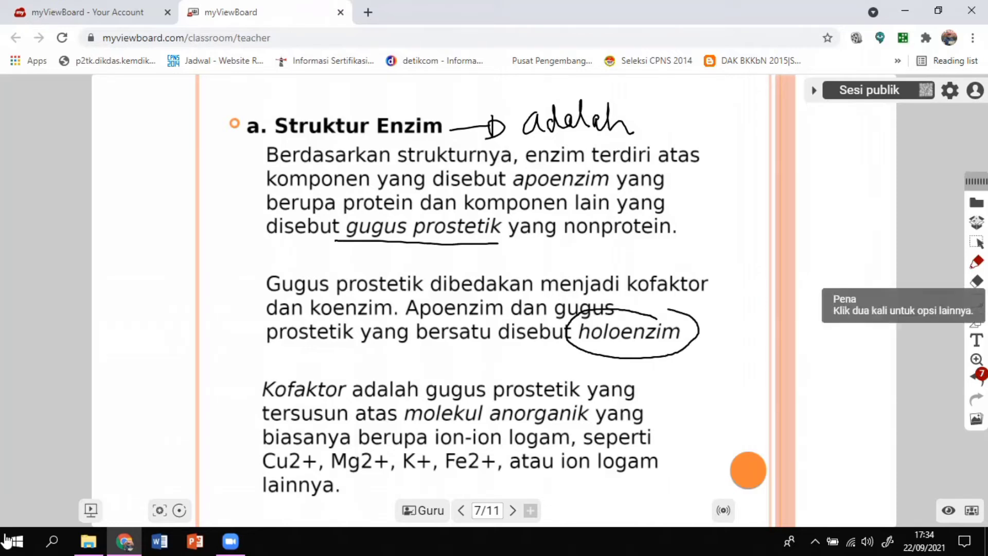
Change the pen colour to light purple and circle "gugus" in the Kofaktor paragraph.
double_click(975, 261)
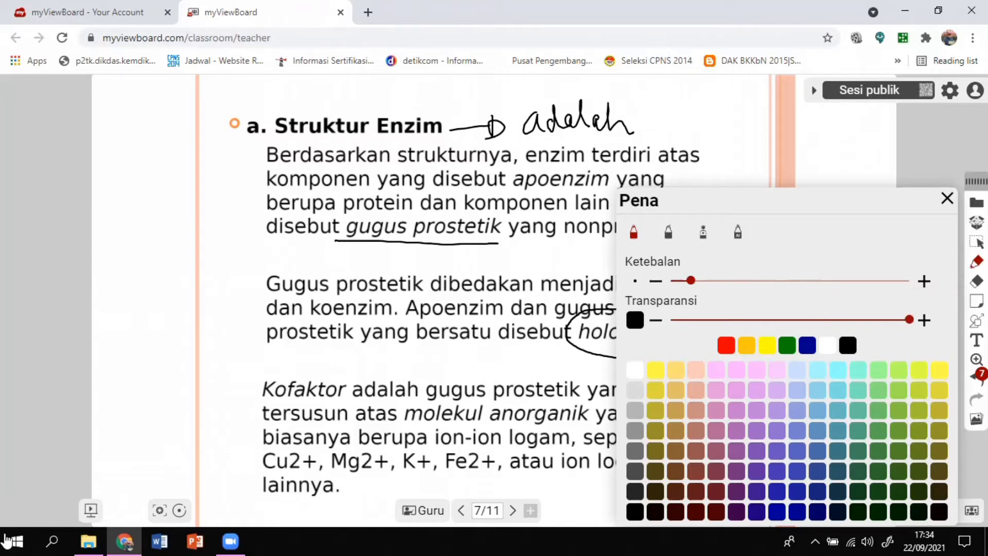
left_click(736, 390)
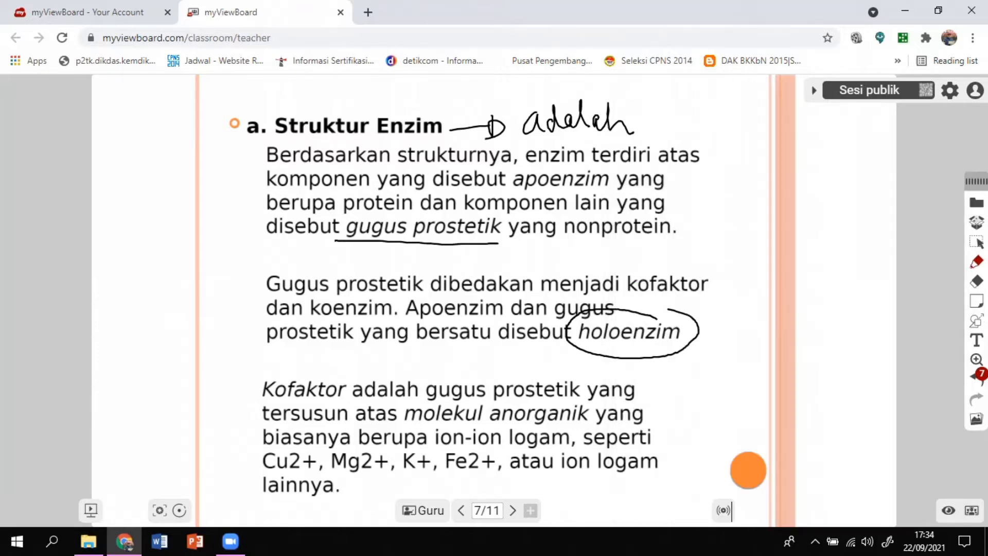
mouse_move(463, 363)
left_mouse_down()
mouse_move(423, 383)
mouse_move(423, 397)
mouse_move(477, 407)
mouse_move(456, 356)
left_mouse_up()
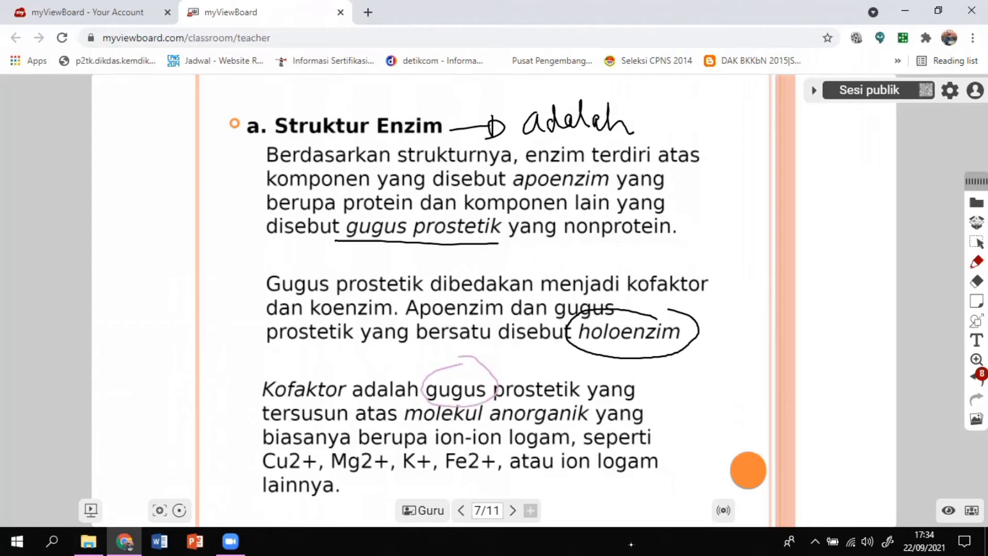
Unlock the slide image on page 8 and fit it to the screen.
left_click(512, 509)
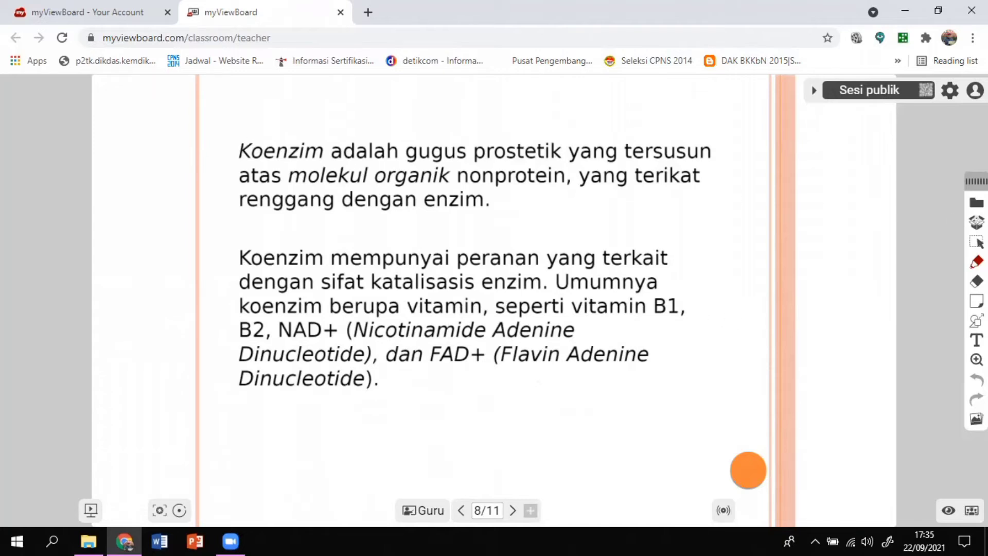
left_click(976, 242)
mouse_move(216, 152)
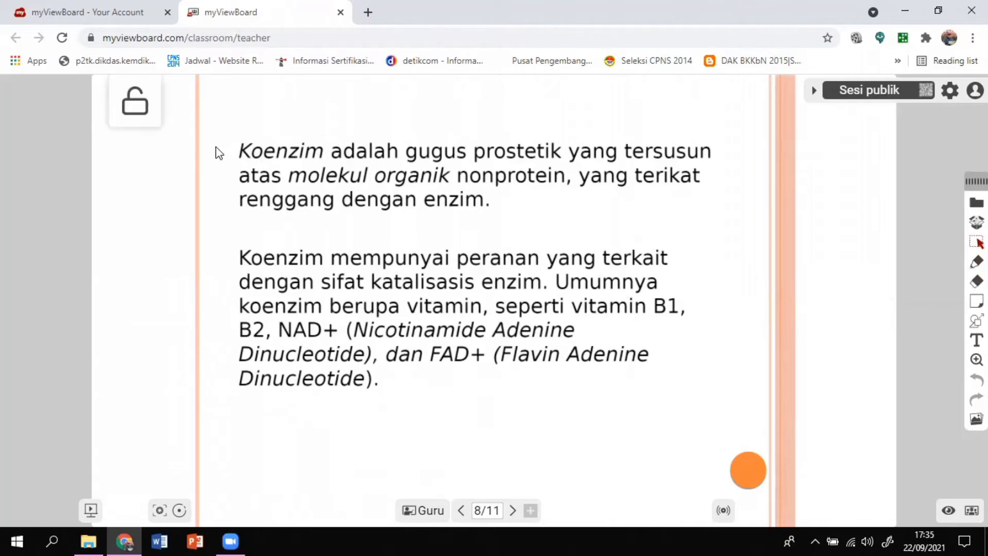
left_click(142, 114)
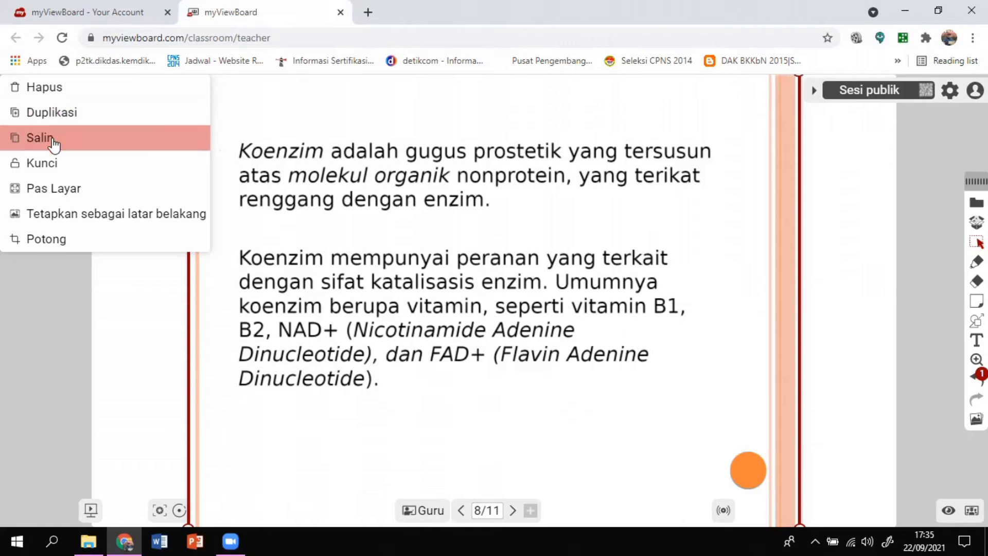
left_click(57, 190)
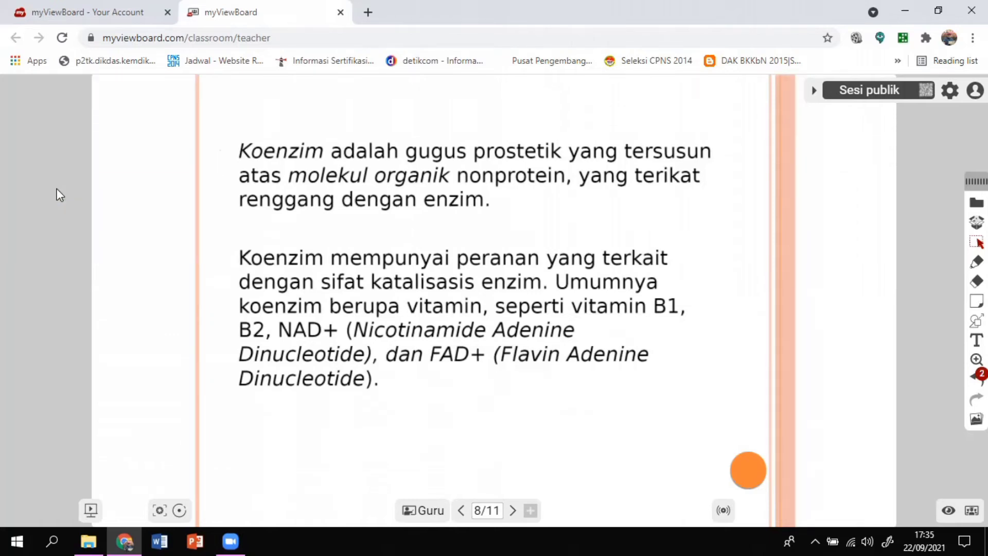
Return the slide image to its original size and fit it to the screen again.
right_click(189, 192)
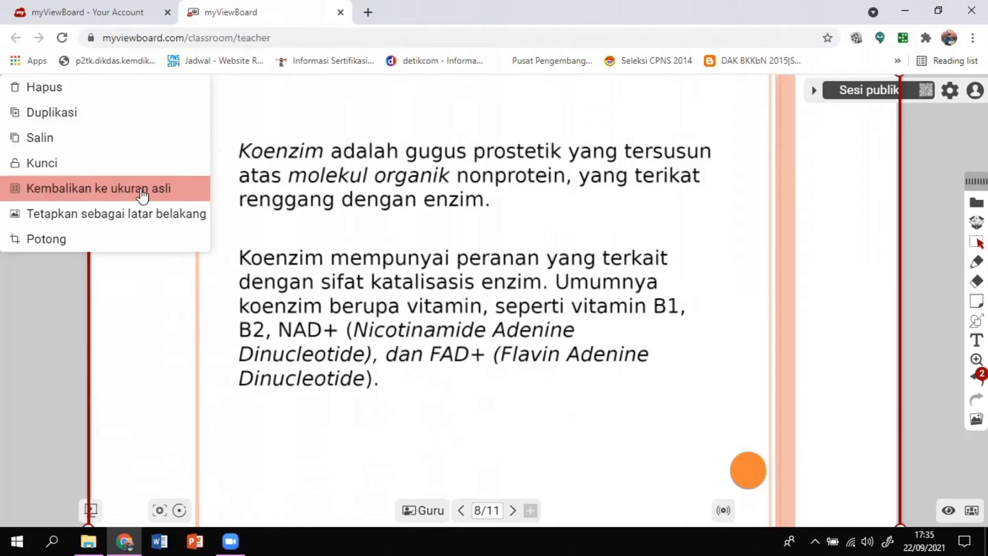
left_click(45, 191)
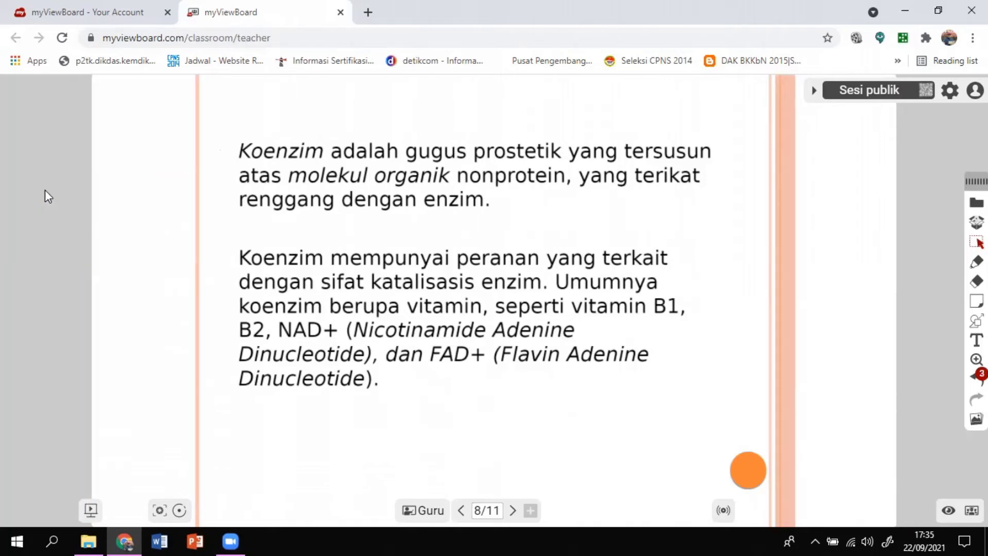
right_click(216, 185)
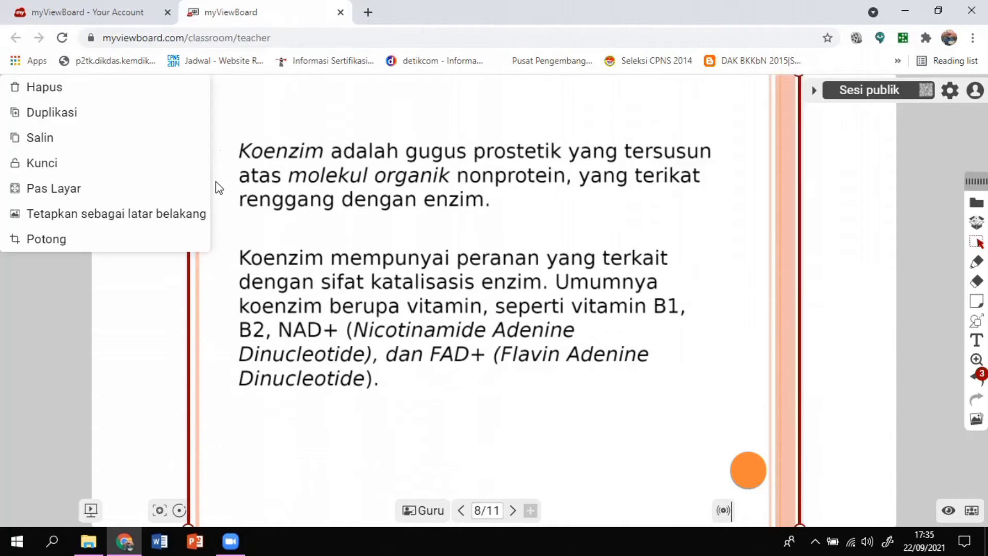
left_click(54, 190)
Lock the fitted slide image on page 8 in place.
right_click(181, 177)
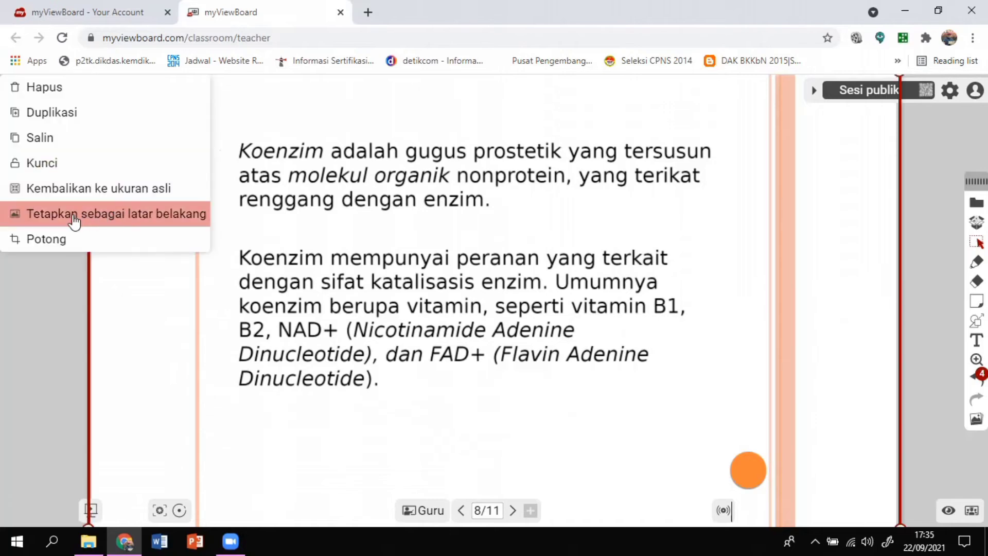
left_click(75, 221)
right_click(129, 201)
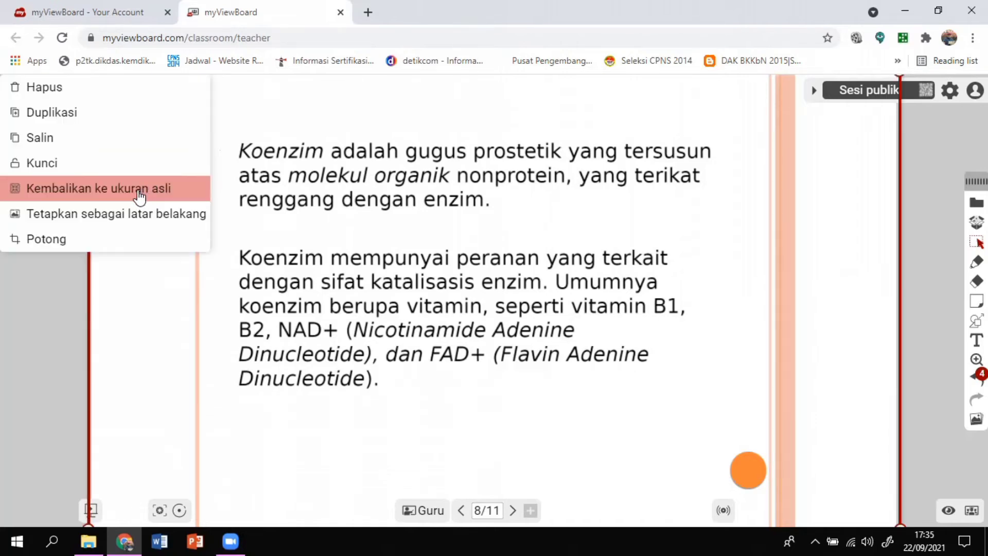
left_click(65, 218)
right_click(167, 193)
left_click(38, 241)
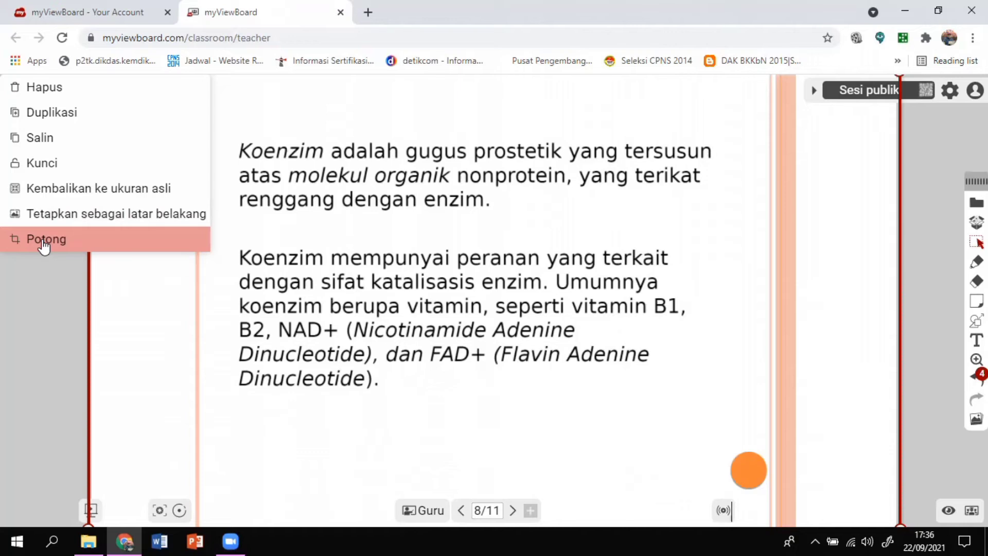
left_click(49, 165)
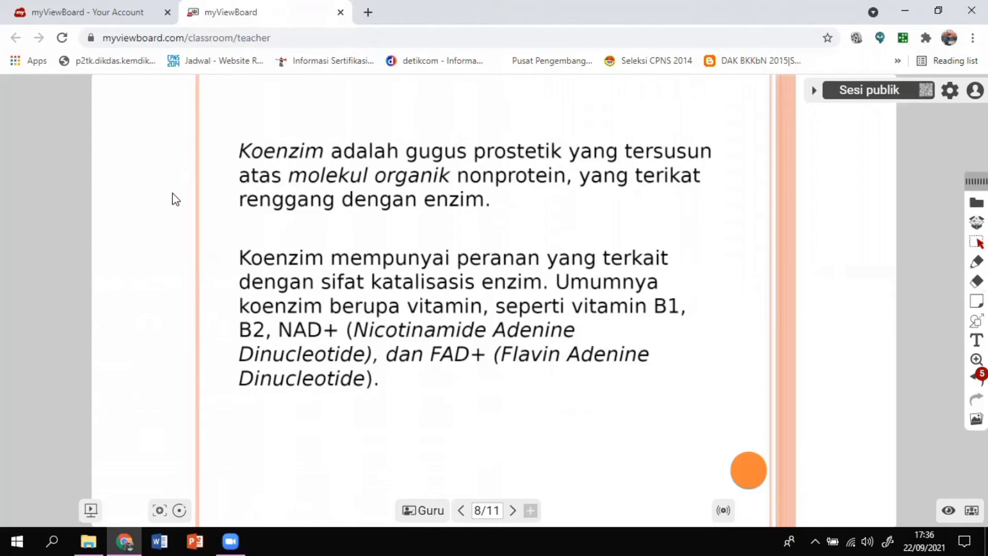
Turn presentation mode on and off again, and return to the selection tool.
left_click(90, 510)
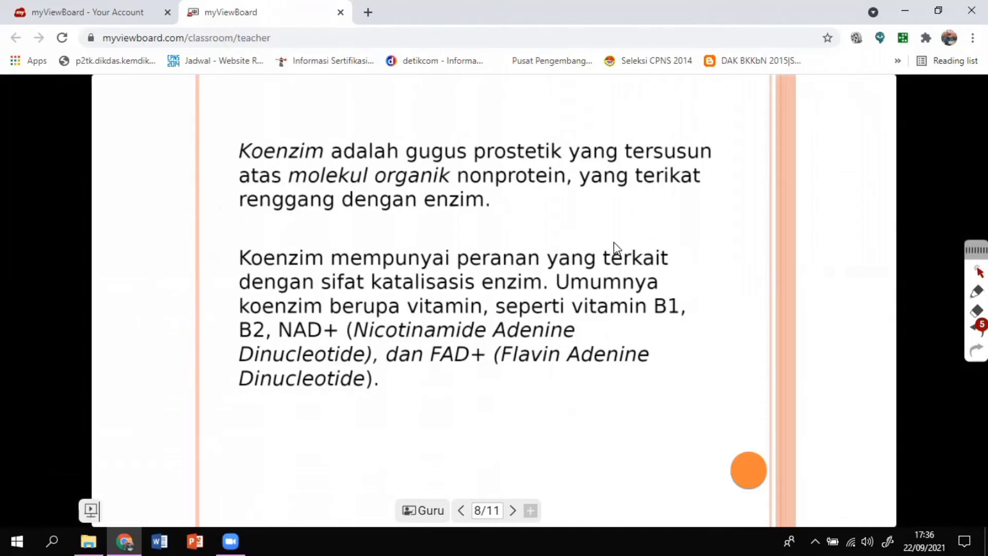
left_click(90, 511)
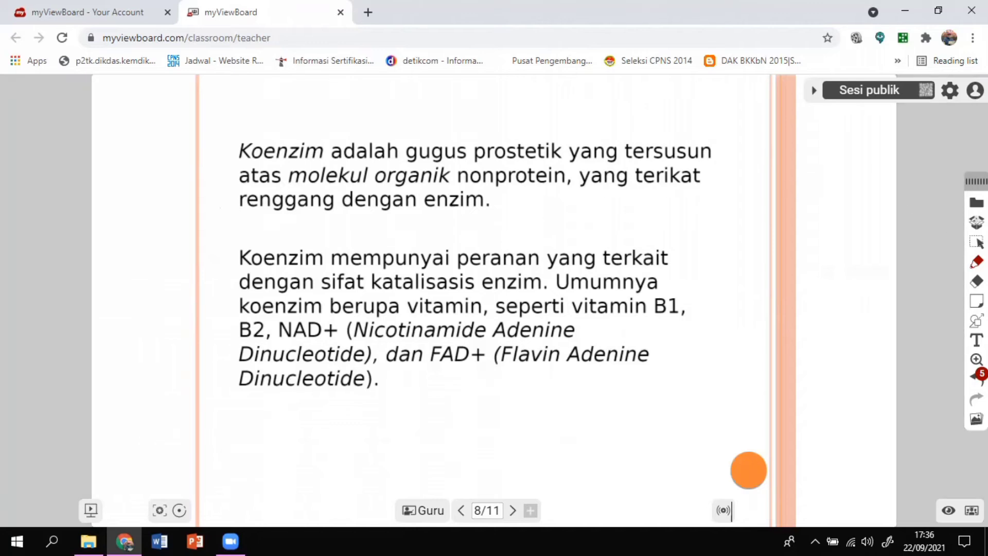
left_click(976, 241)
Advance to page 10 and export the whiteboard to the Google Drive Board folder as a .qb file named "enzim vb 1".
left_click(513, 510)
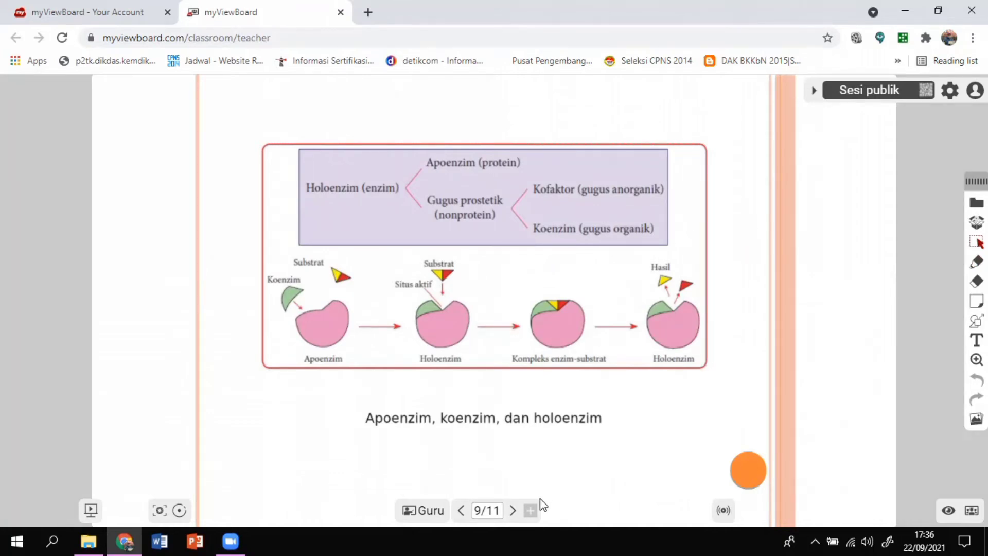
left_click(511, 511)
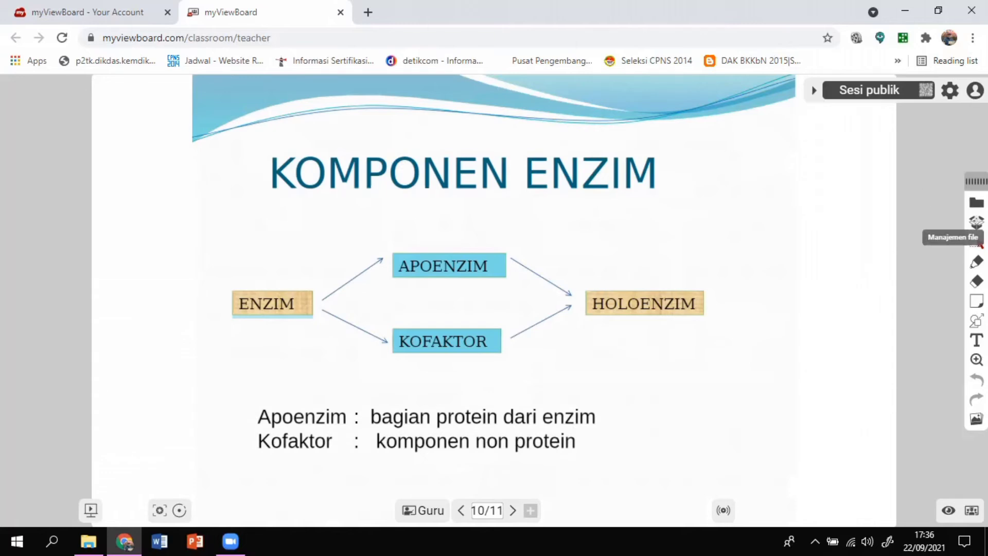
left_click(976, 202)
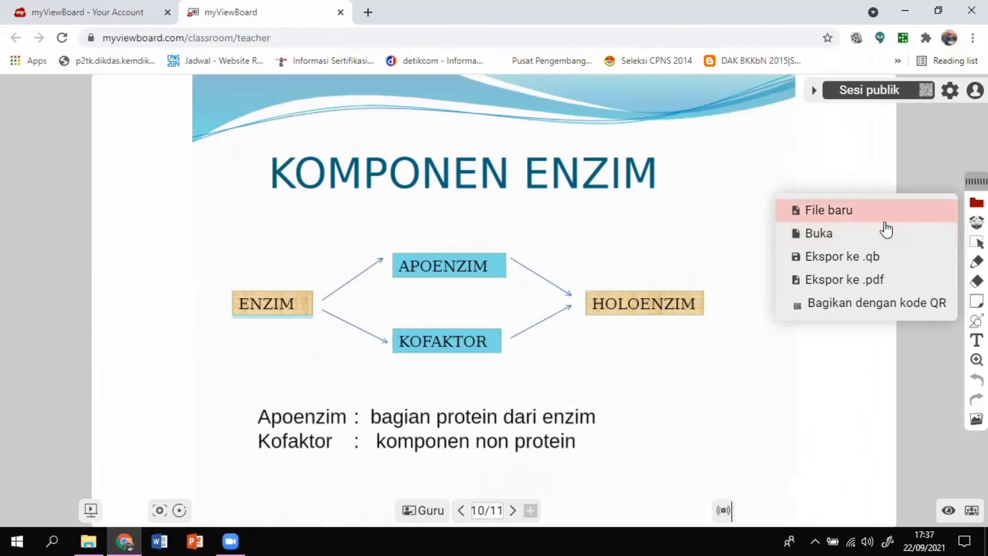
left_click(816, 263)
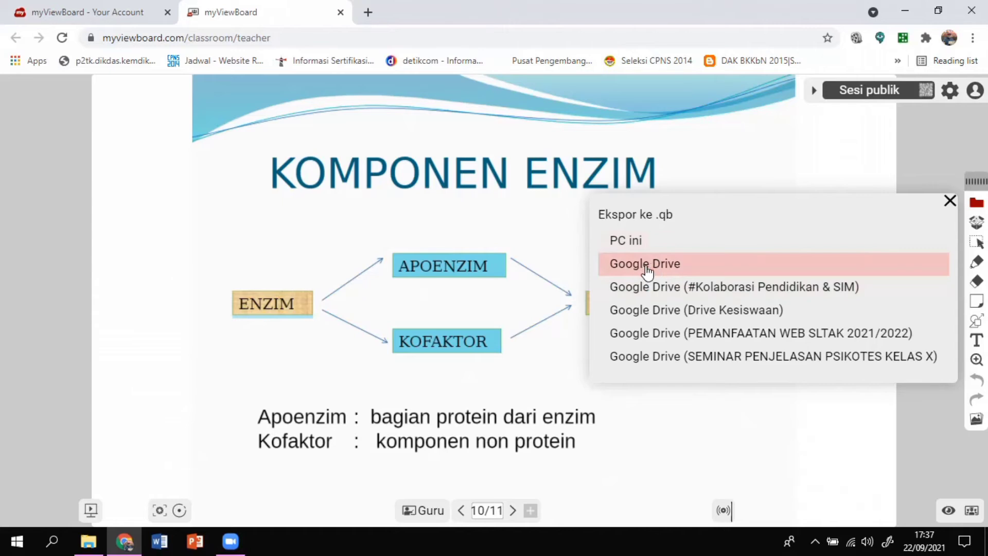
left_click(646, 269)
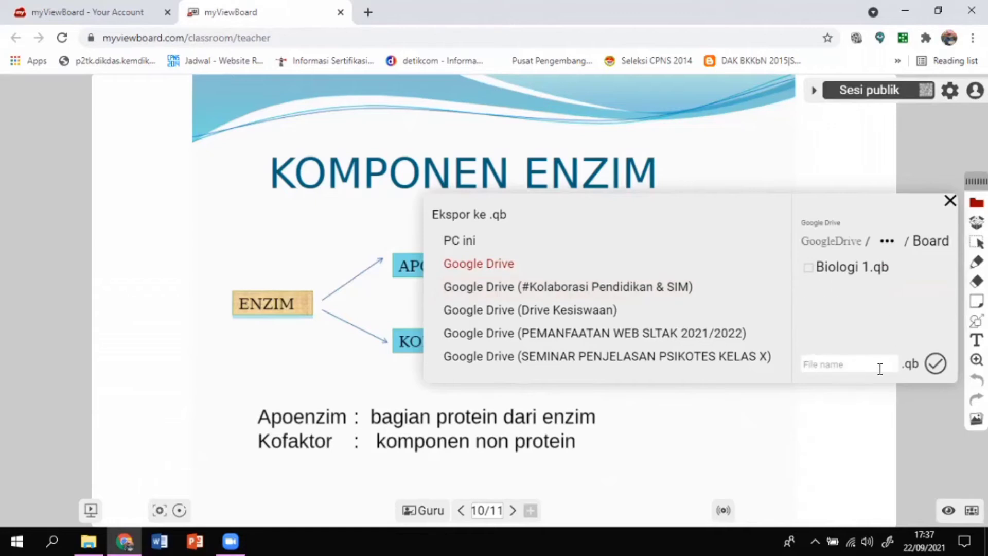
type("e")
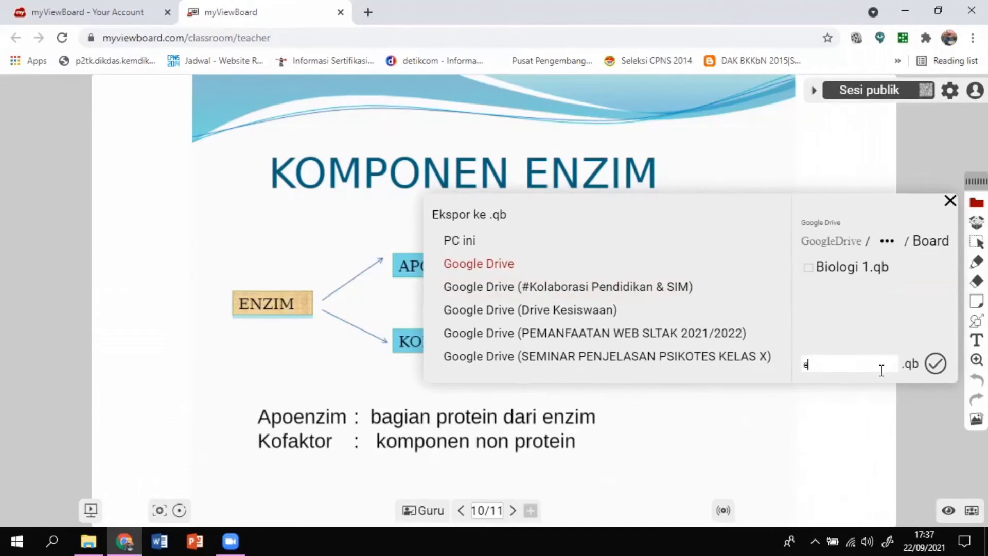
type("nzim vb 1")
left_click(935, 363)
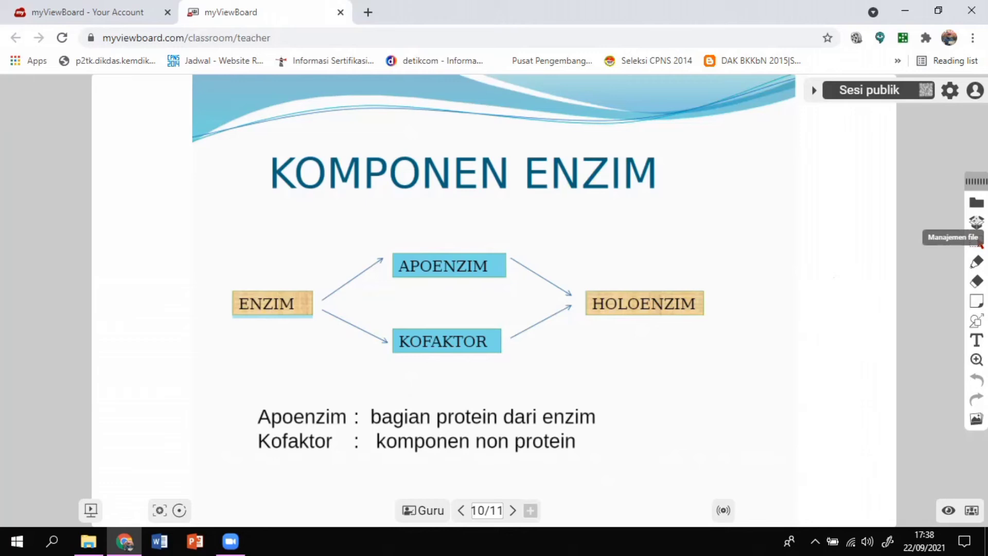
Generate a QR code that shares the whiteboard file through Google Drive, and close the code when done.
left_click(975, 202)
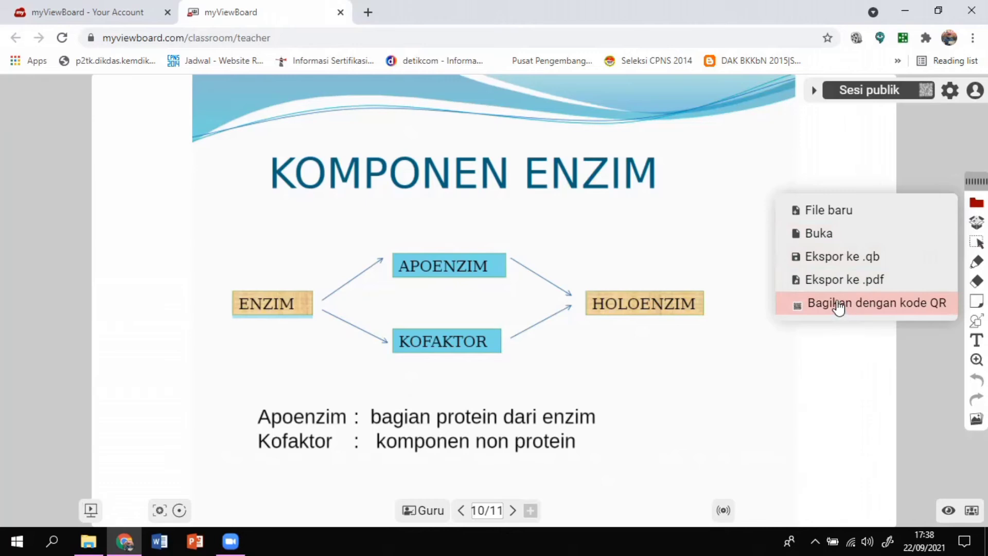
left_click(780, 311)
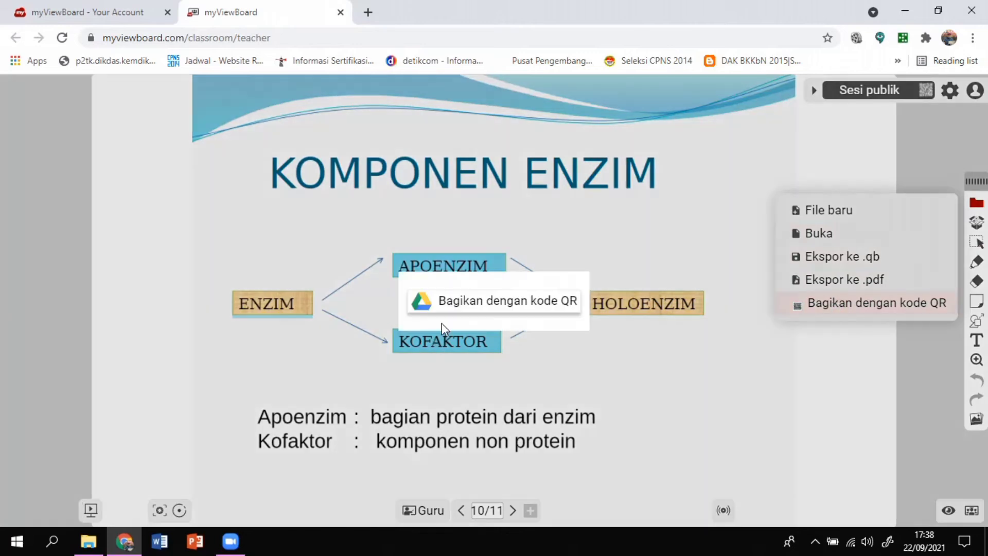
left_click(459, 303)
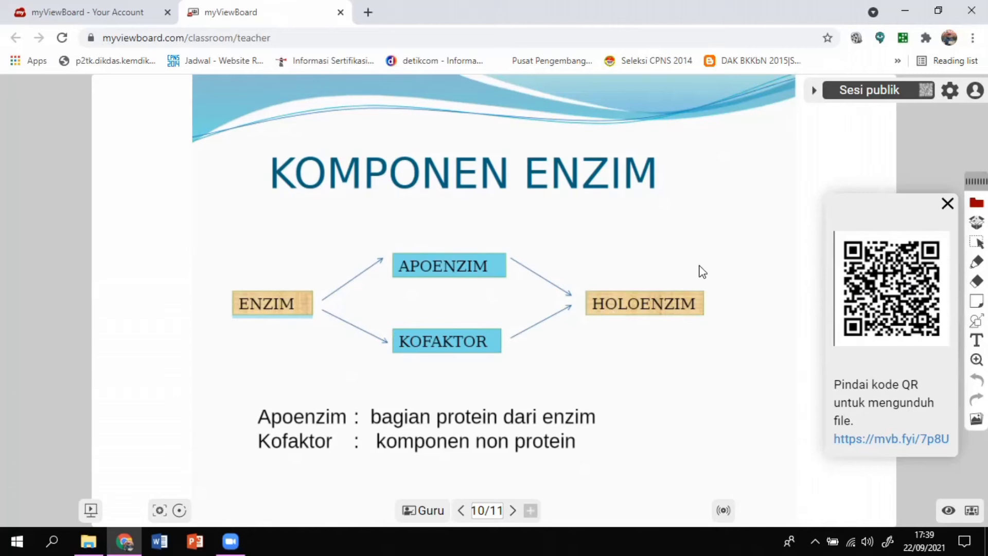
left_click(946, 206)
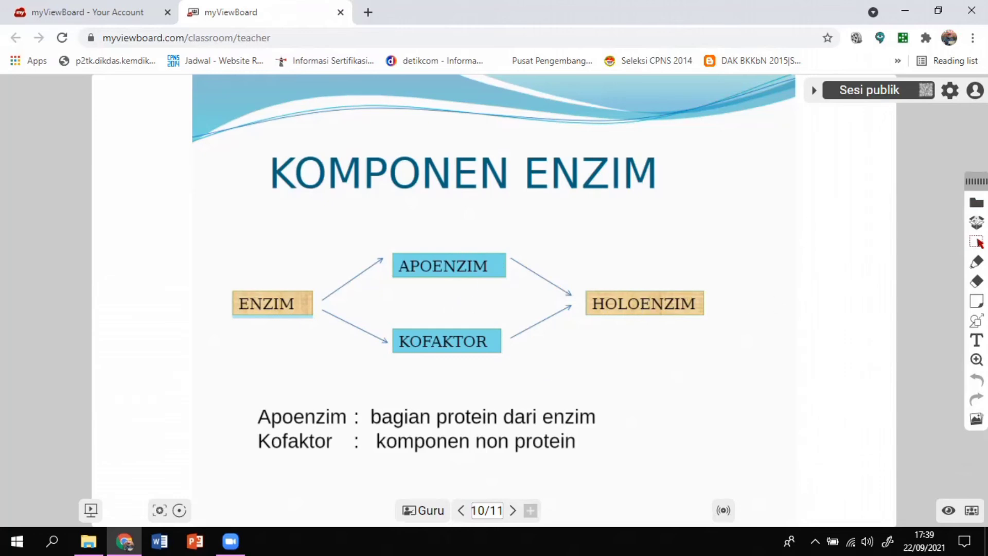
End the Classroom session for all students and close the user survey page.
left_click(974, 91)
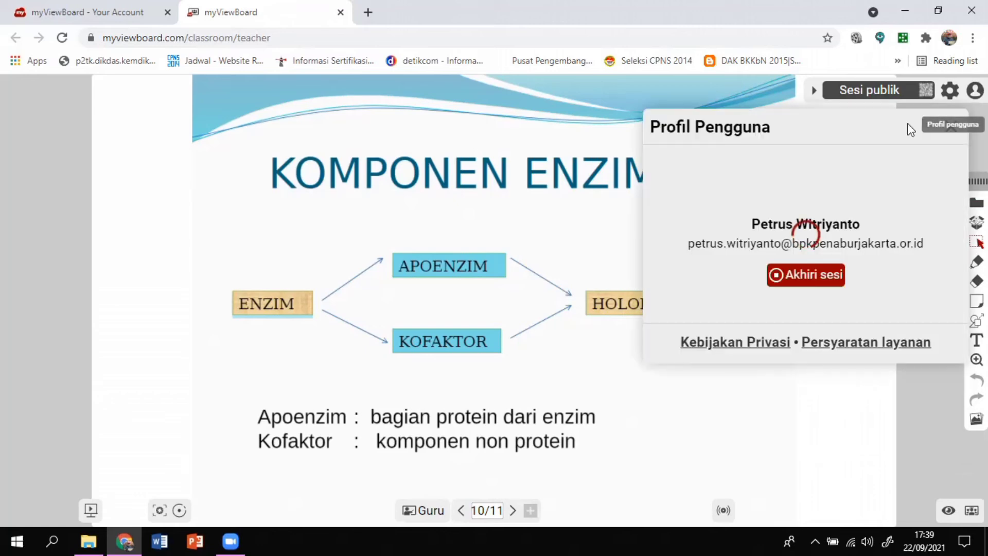
left_click(794, 275)
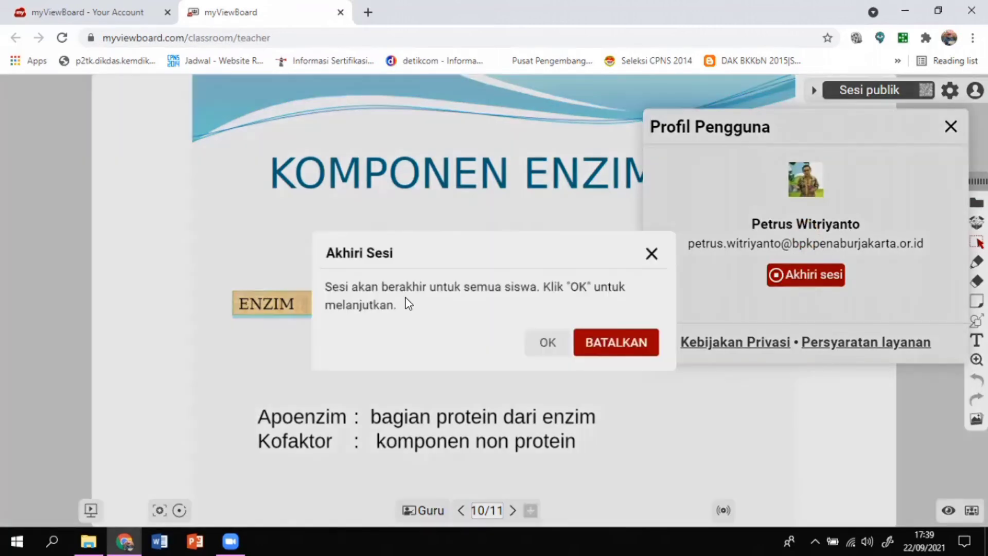
left_click(540, 343)
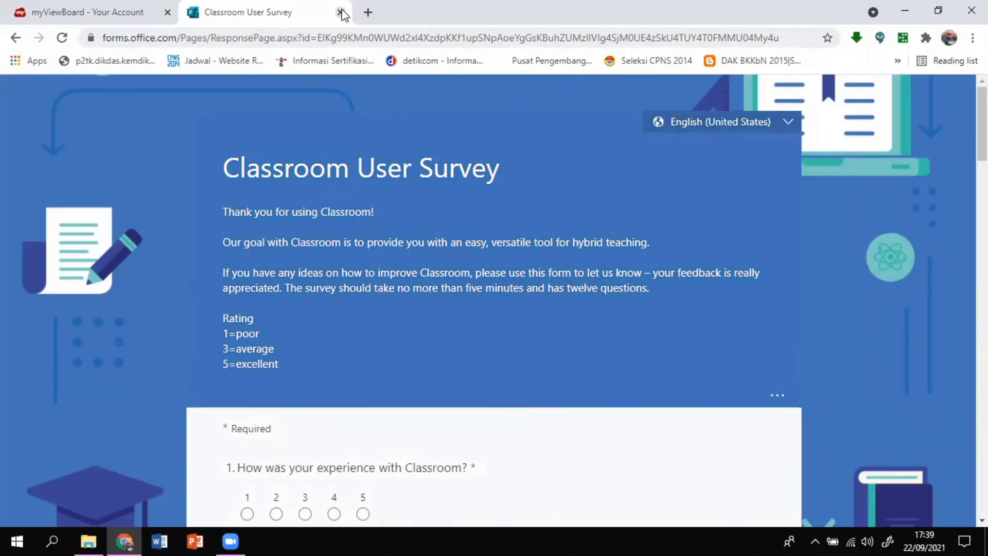
left_click(340, 13)
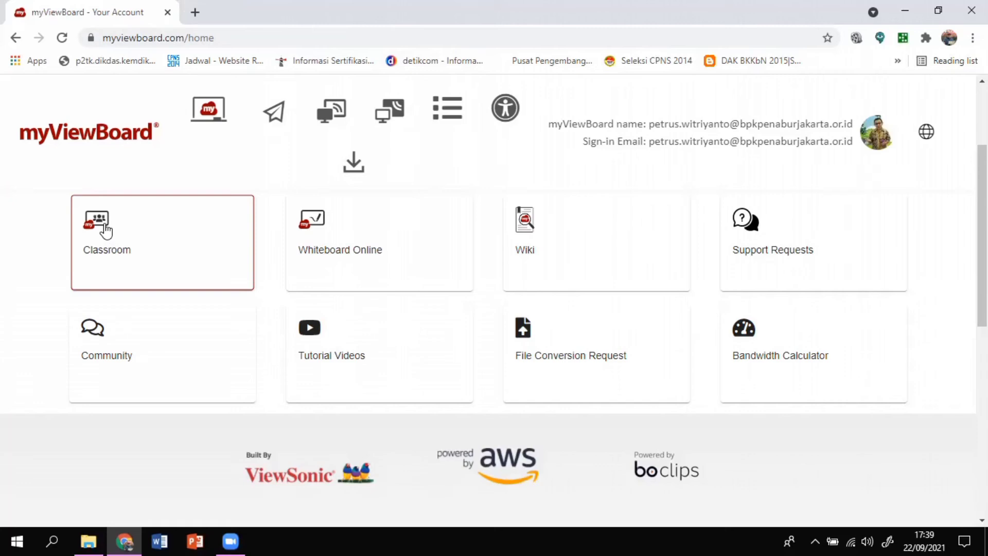
Start a new Classroom session and open "enzim vb 1.qb" from the Google Drive Board folder, without keeping the file's huddle count.
left_click(201, 225)
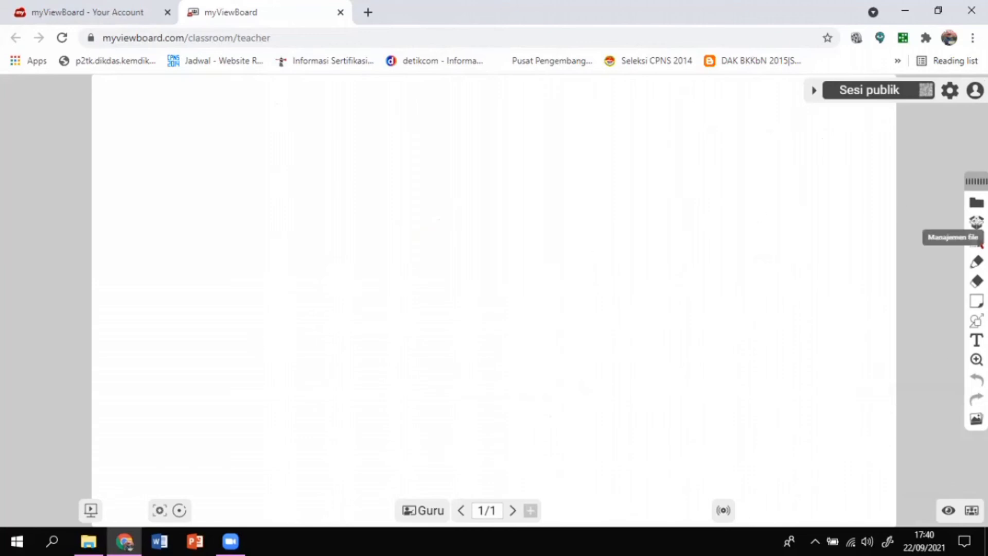
left_click(976, 202)
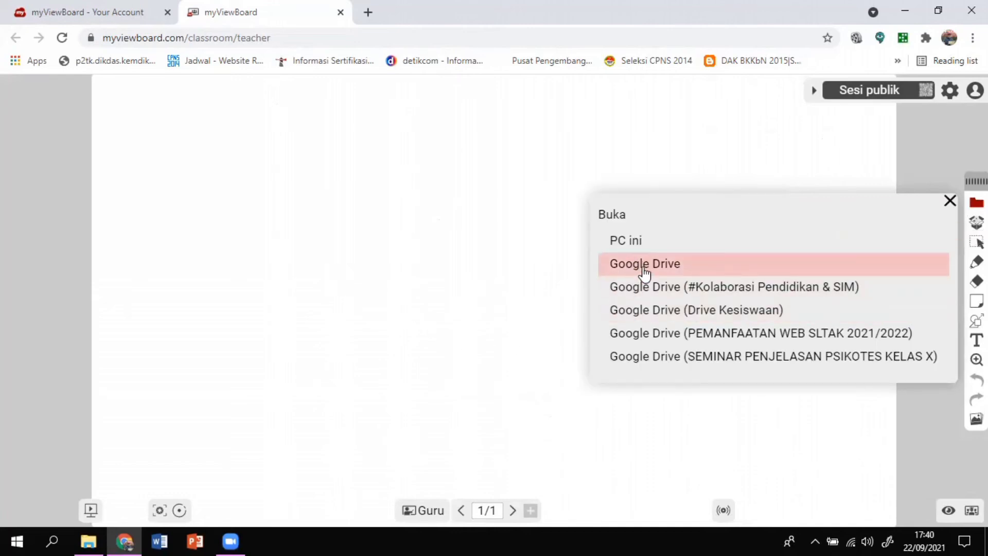
left_click(643, 268)
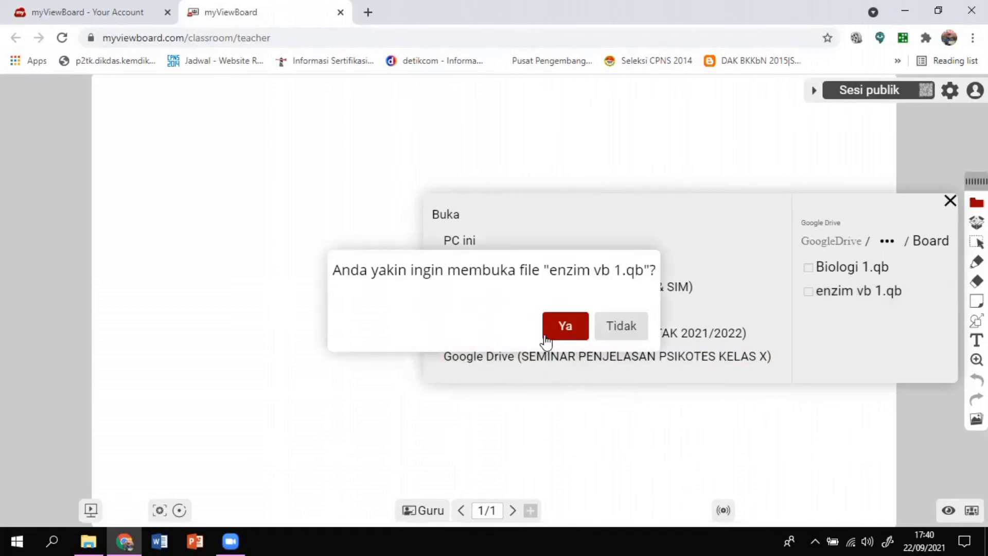
left_click(545, 328)
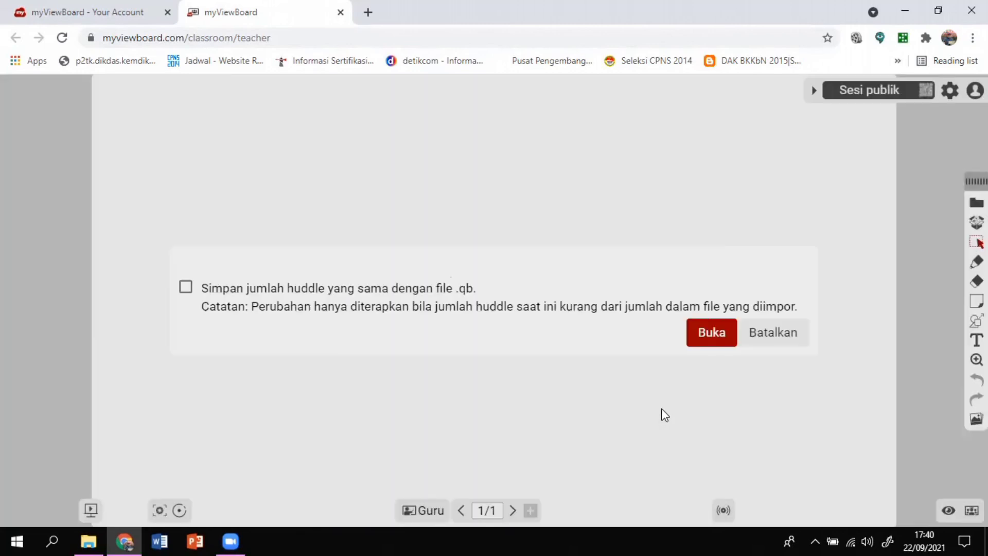
left_click(702, 333)
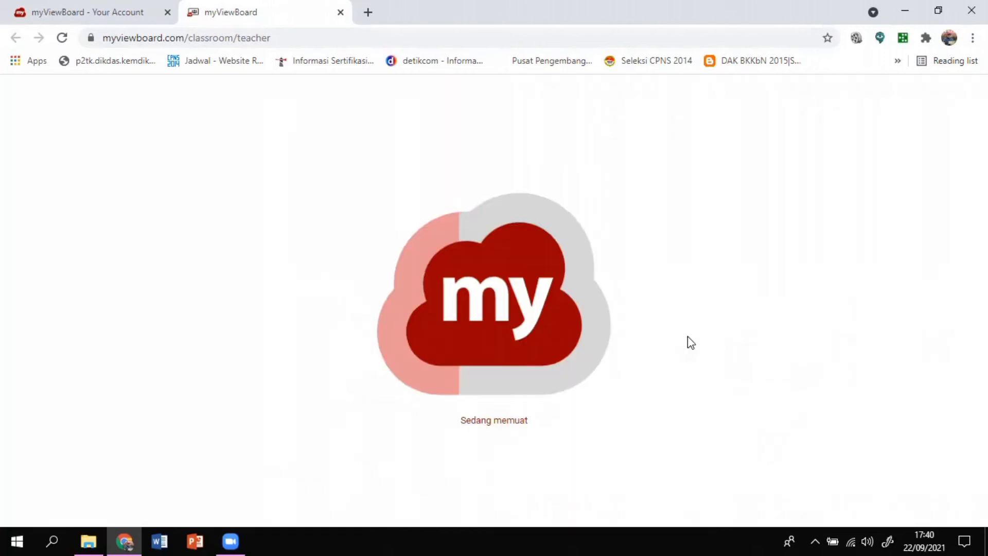